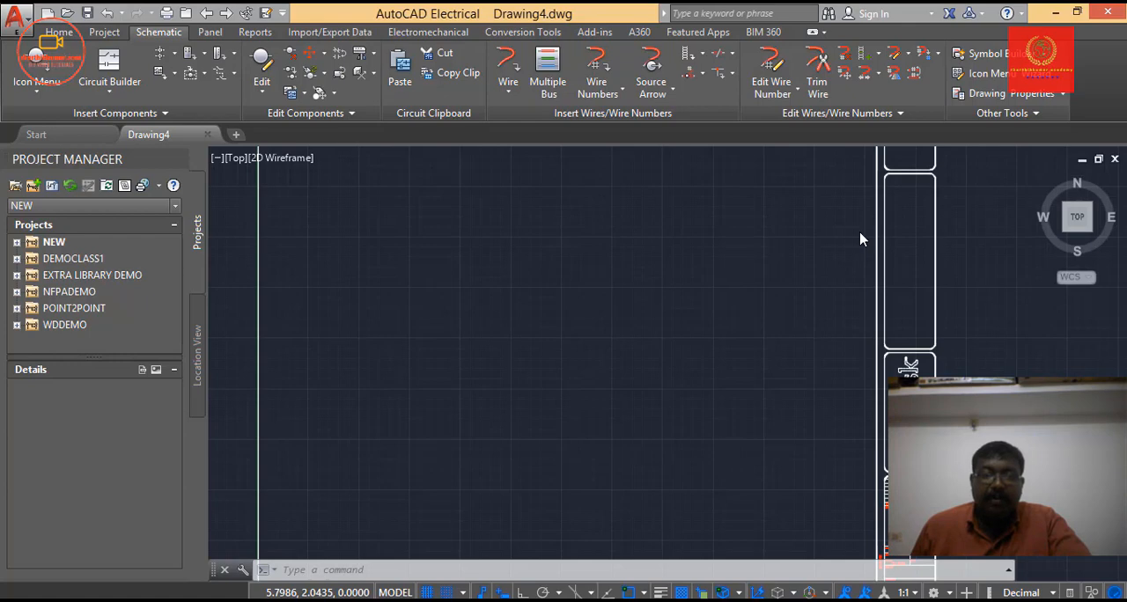
# Start the Multiple Bus command and place its settings dialog near the upper middle of the drawing area.
pyautogui.click(161, 36)
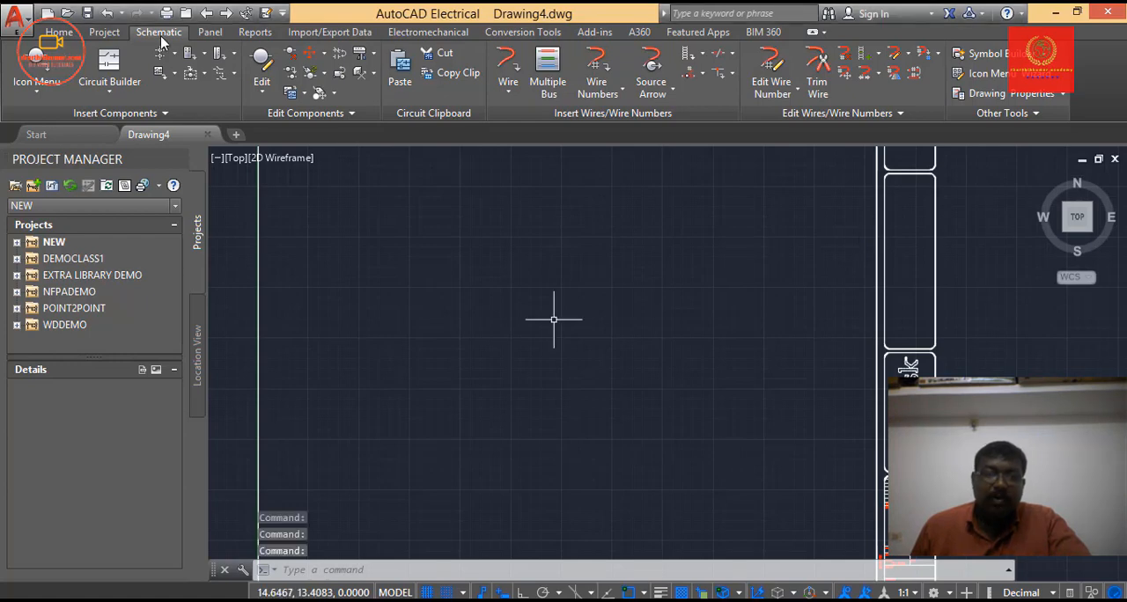
pyautogui.click(542, 88)
pyautogui.click(512, 392)
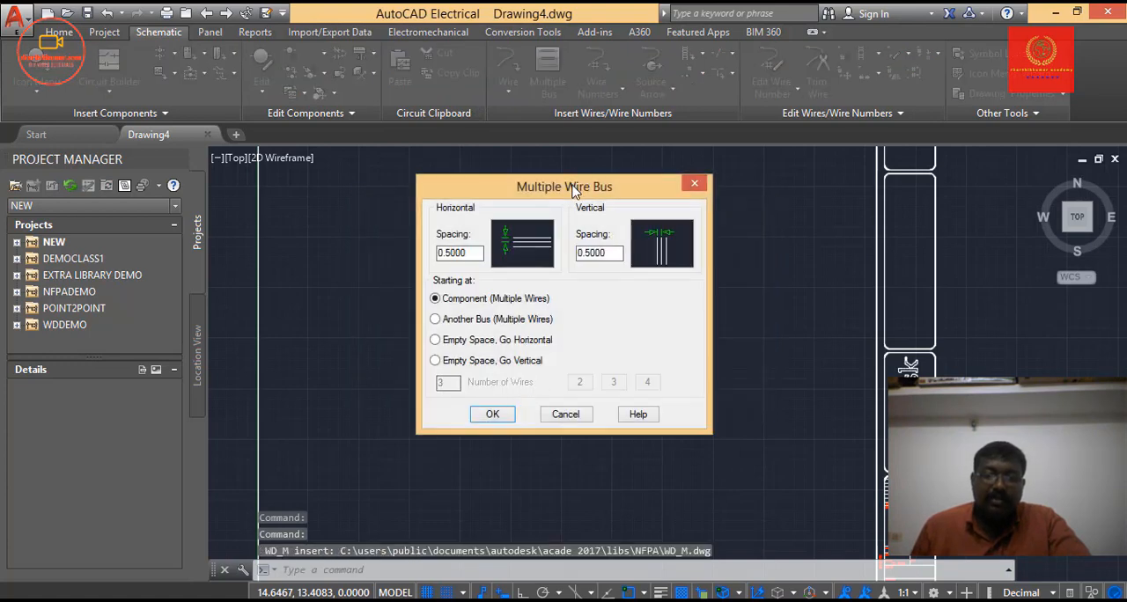
pyautogui.moveTo(572, 194); pyautogui.dragTo(614, 169)
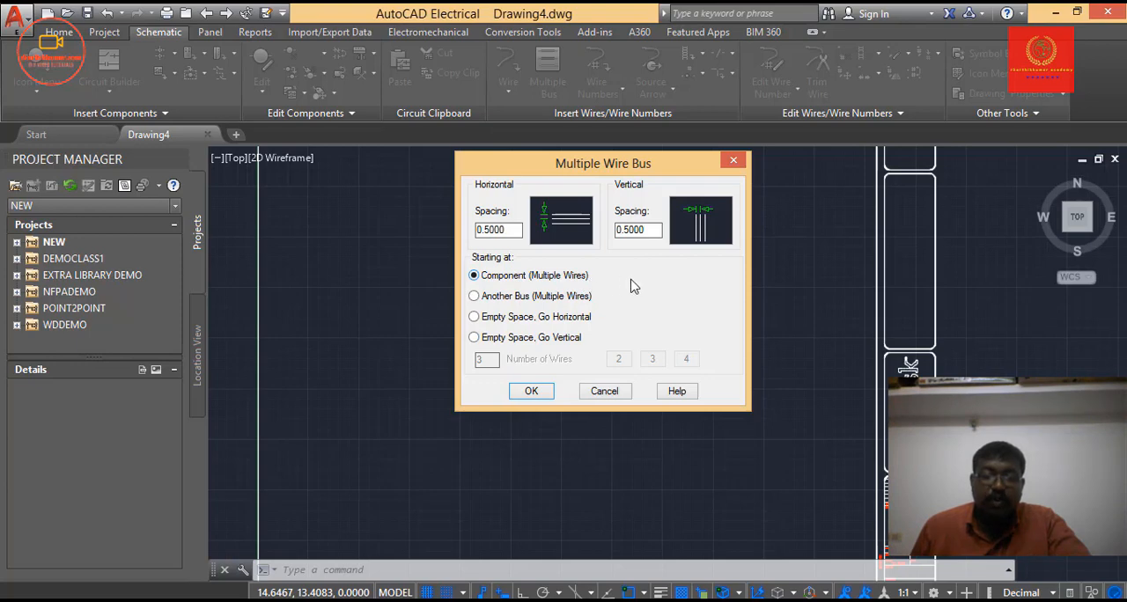
# Try the bus starting options and wire counts of 2, 3 and 4.
pyautogui.click(521, 299)
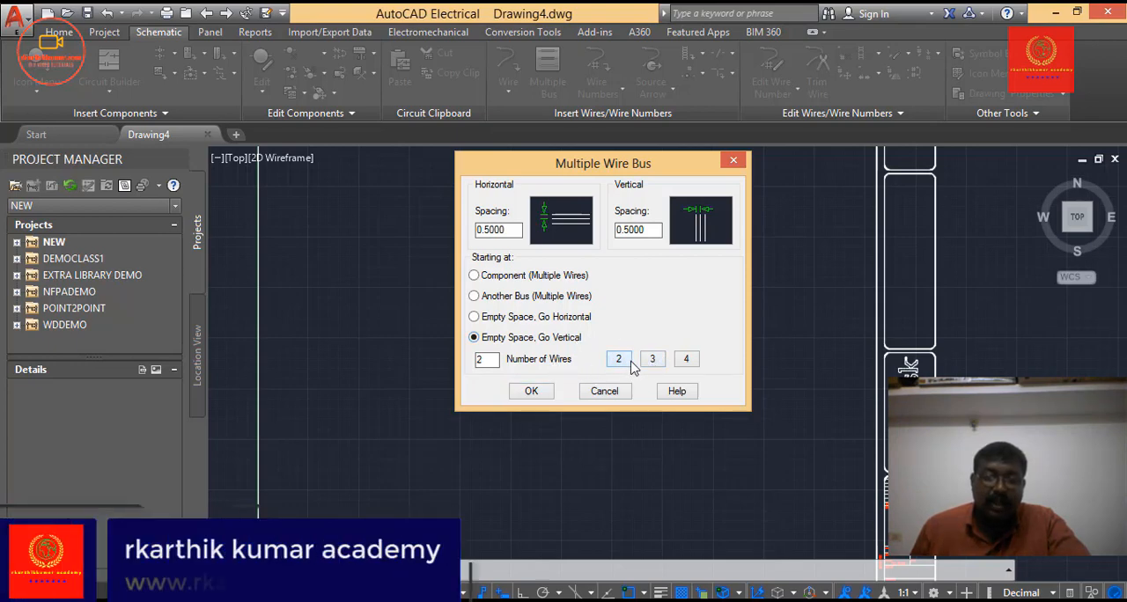
pyautogui.click(689, 361)
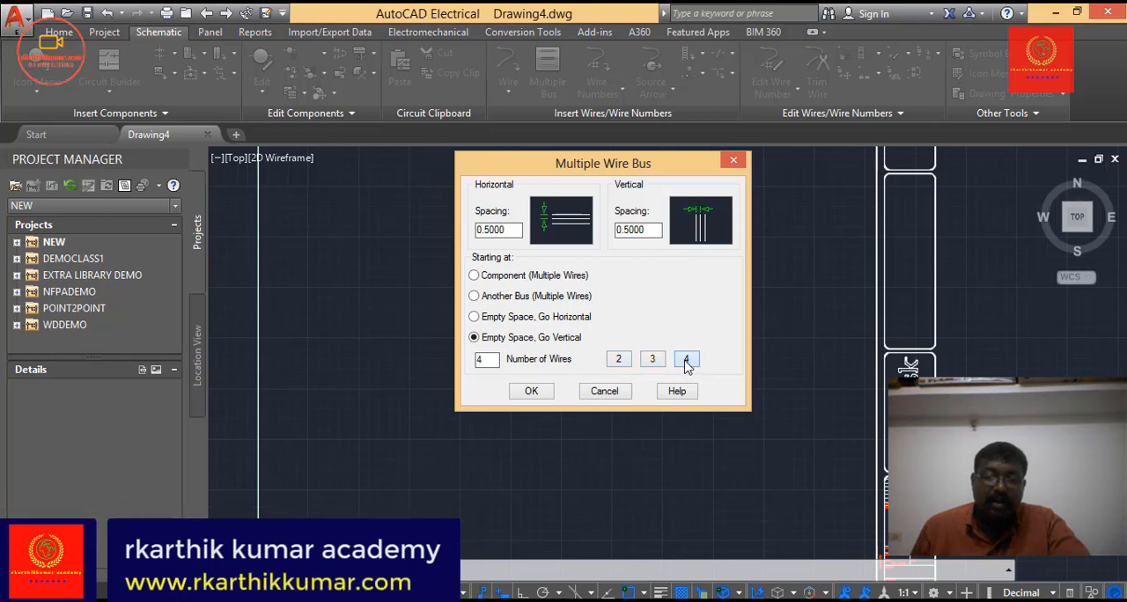
pyautogui.click(656, 365)
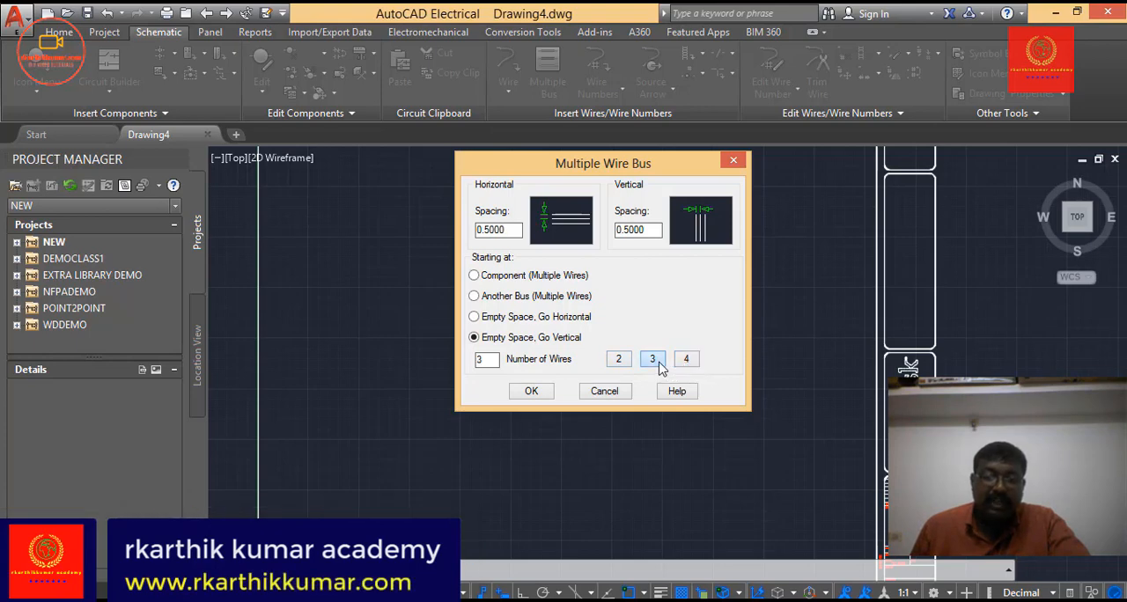
pyautogui.click(688, 363)
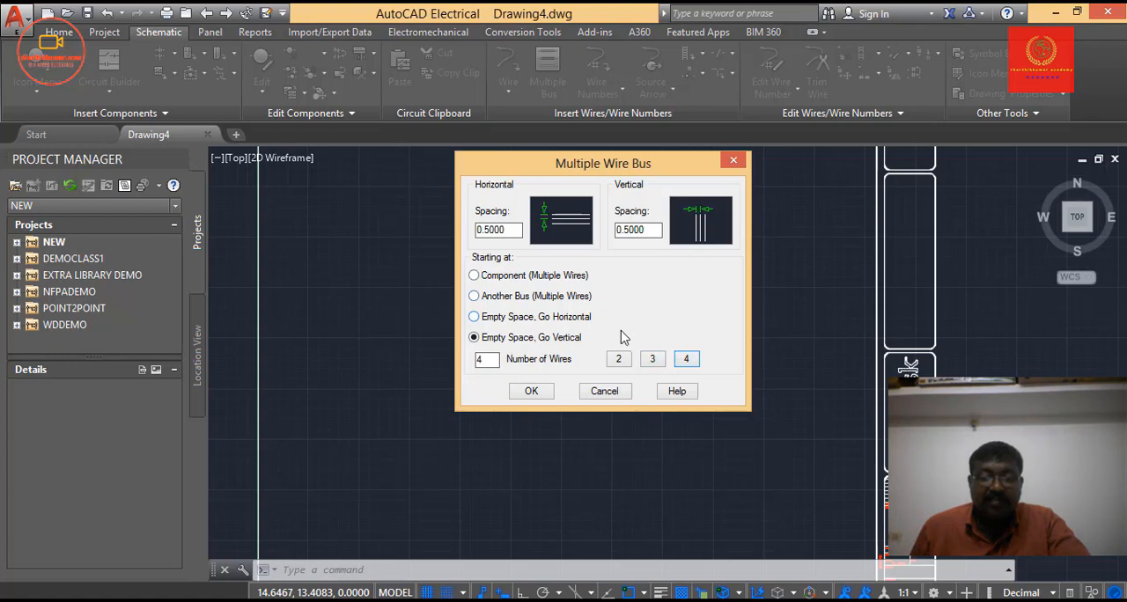
pyautogui.click(572, 319)
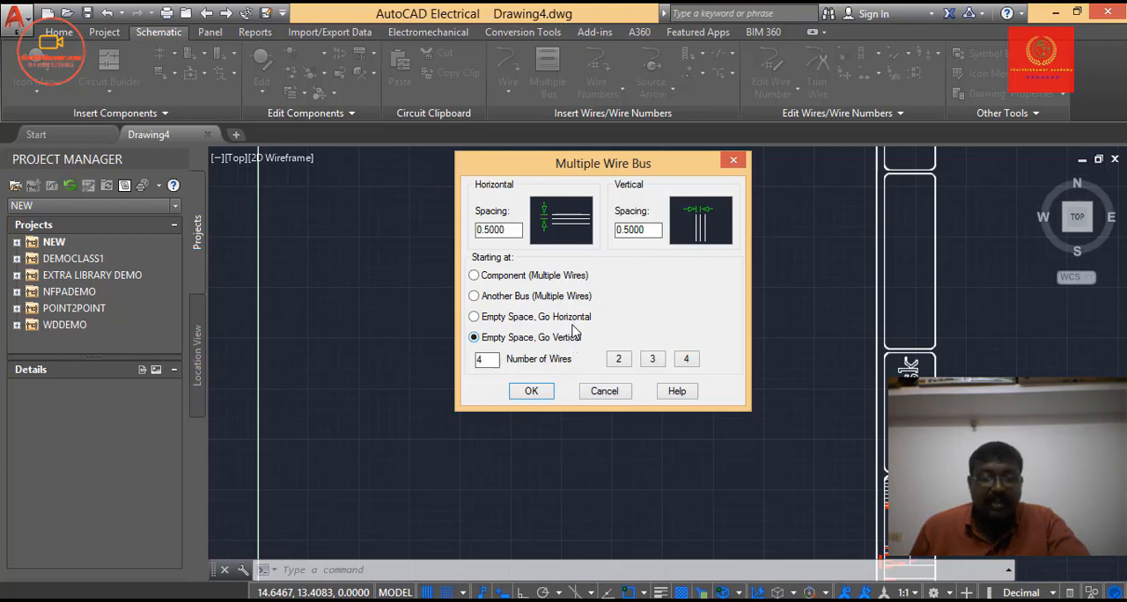
# Draw a three-wire bus going horizontal from empty space at about (2.25, 18.75), turning downward near the right border.
pyautogui.click(568, 318)
pyautogui.click(531, 391)
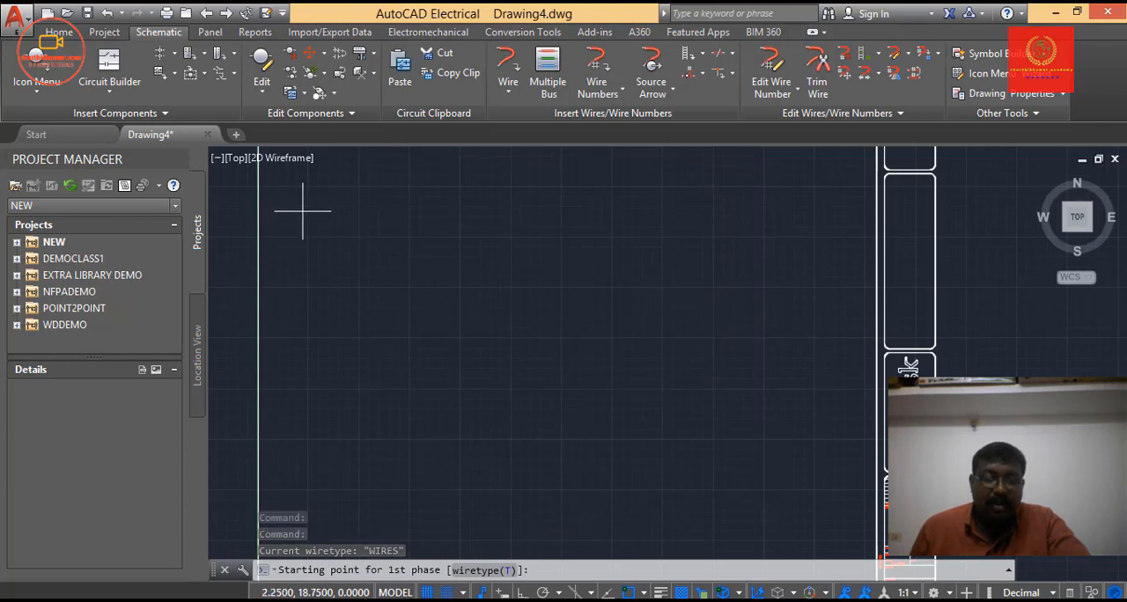
pyautogui.click(302, 210)
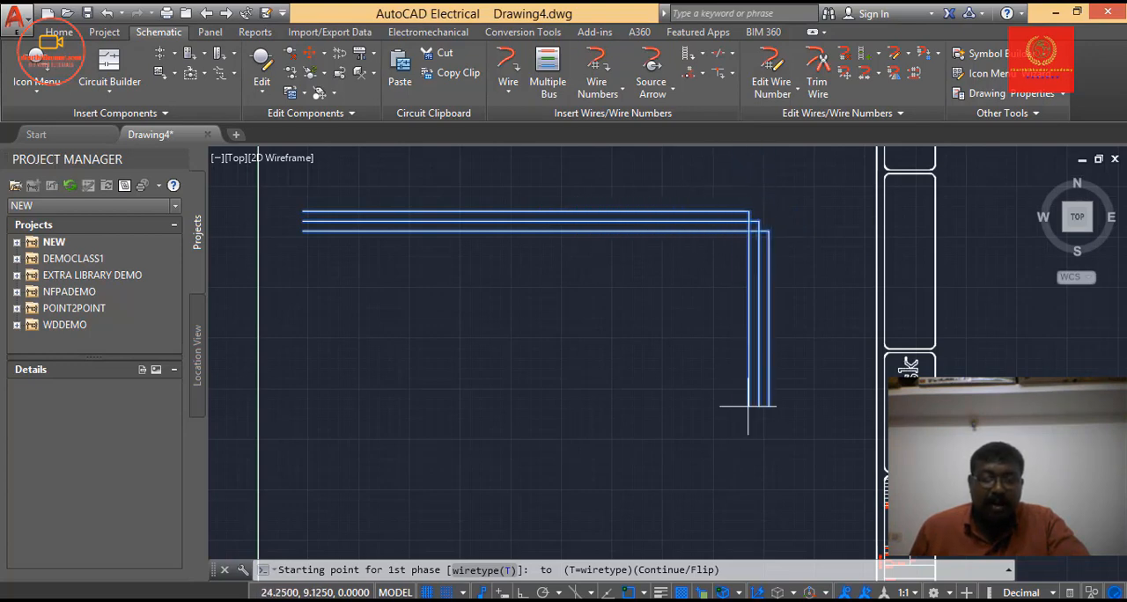
pyautogui.click(756, 444)
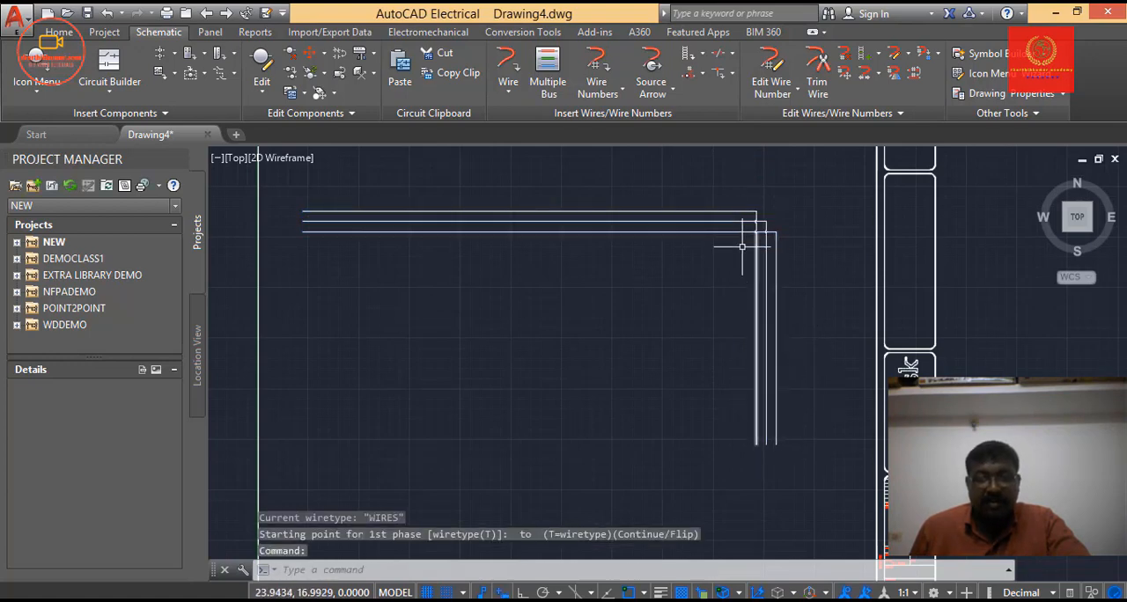
# Draw a four-wire horizontal bus from empty space, straight beneath the three-wire bus and ending short of its vertical section.
pyautogui.click(553, 88)
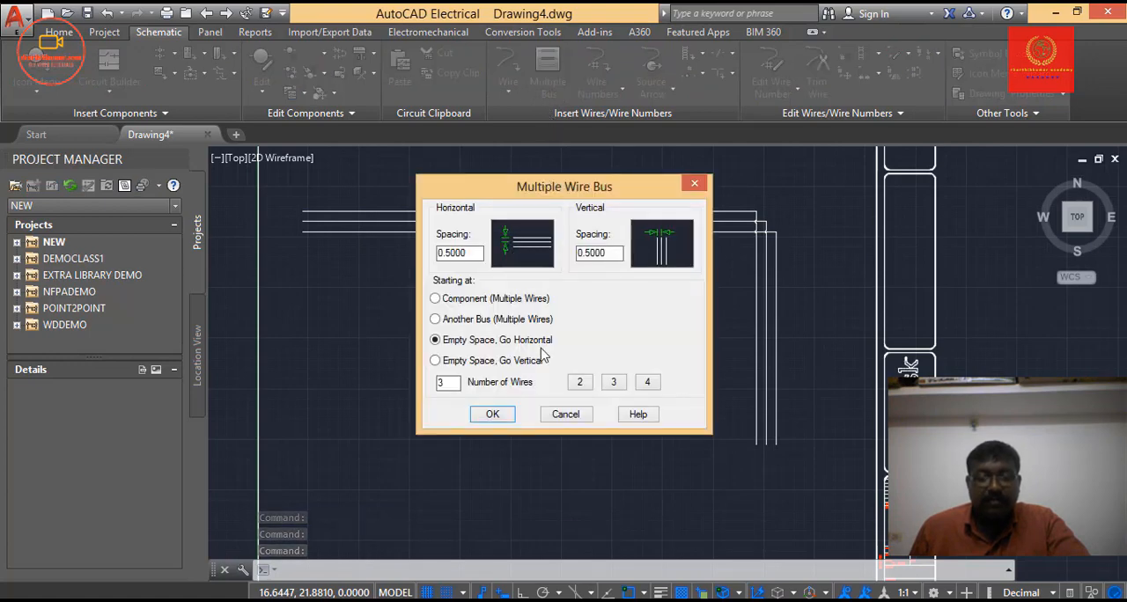
pyautogui.click(648, 384)
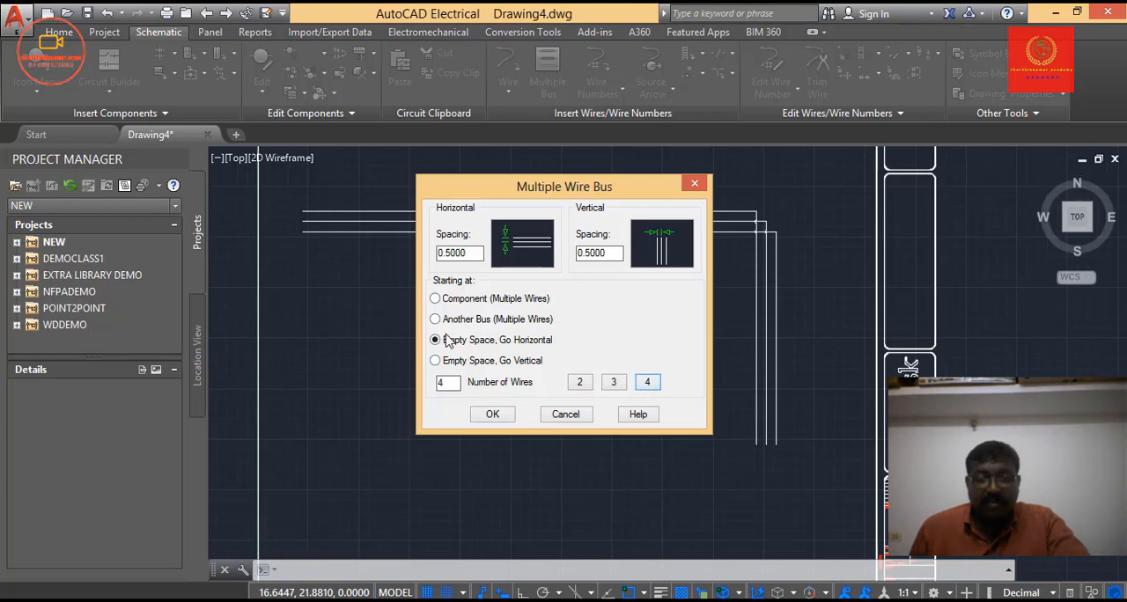
pyautogui.click(493, 415)
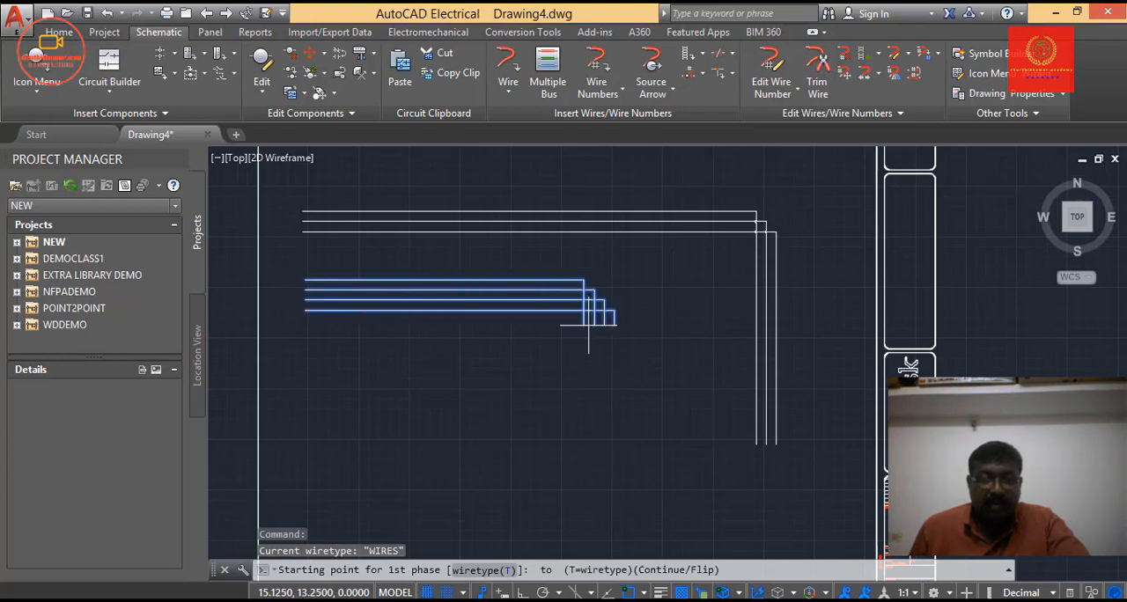
pyautogui.click(720, 296)
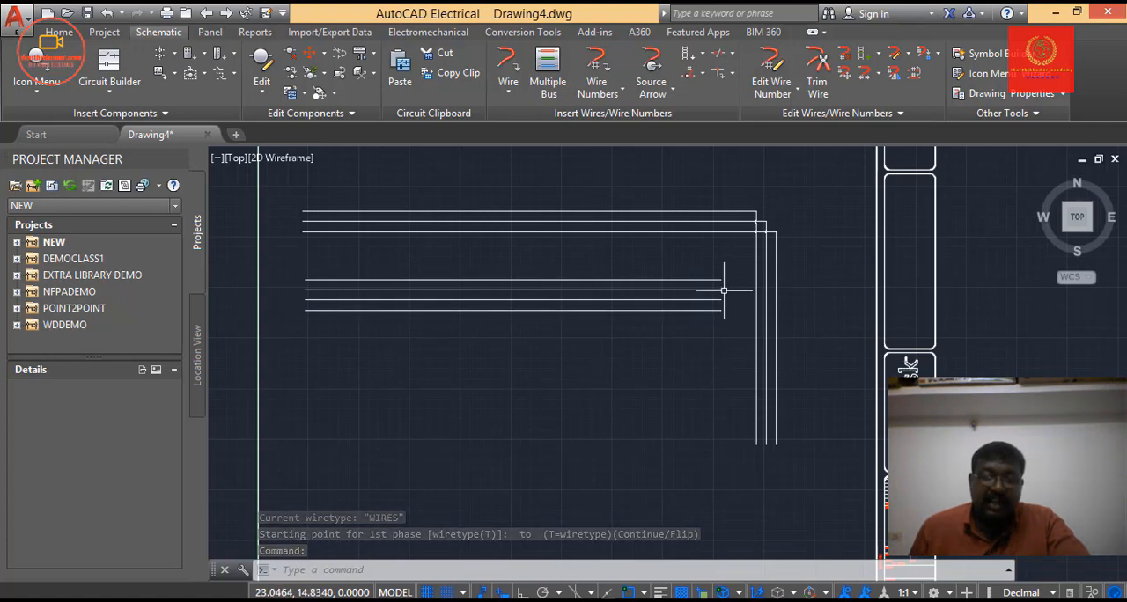
# Draw a second four-wire horizontal bus, about 20 units long, from empty space below the first four-wire bus.
pyautogui.click(544, 88)
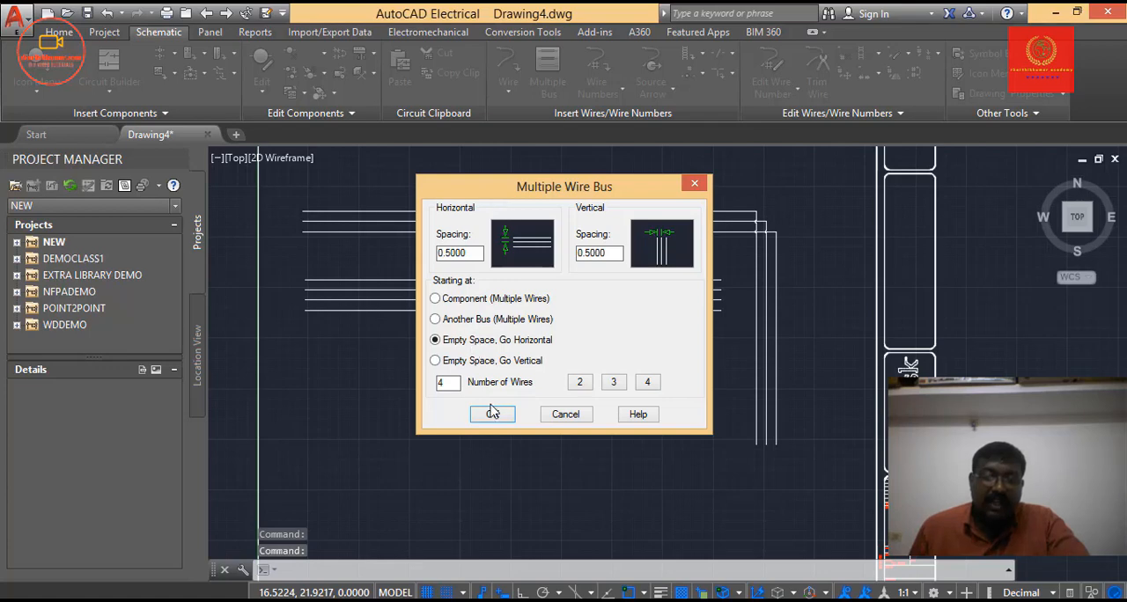
pyautogui.click(492, 415)
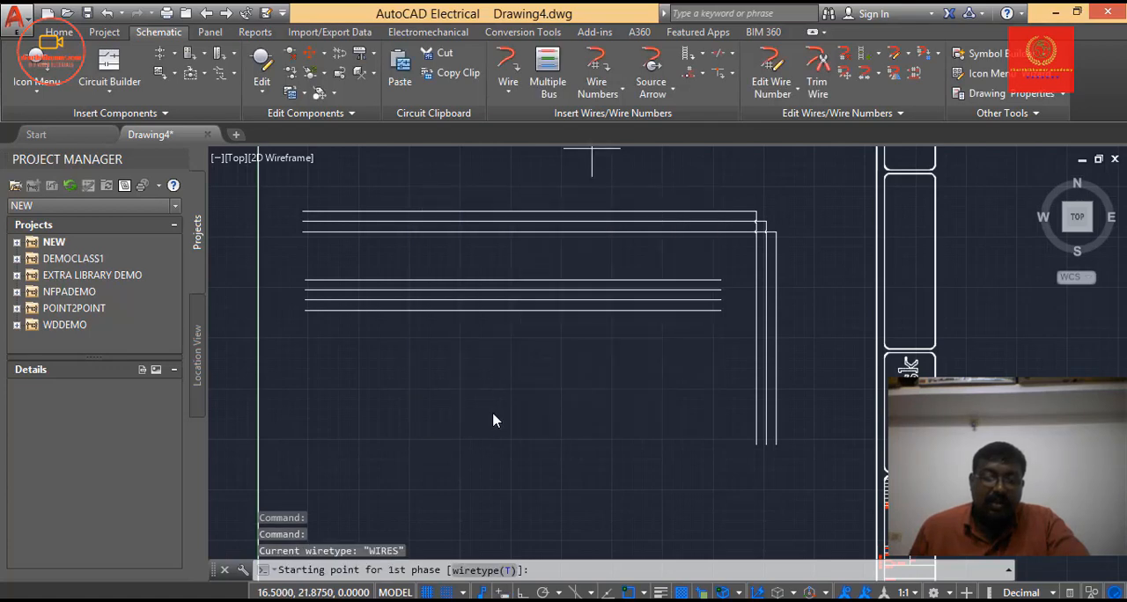
pyautogui.click(305, 360)
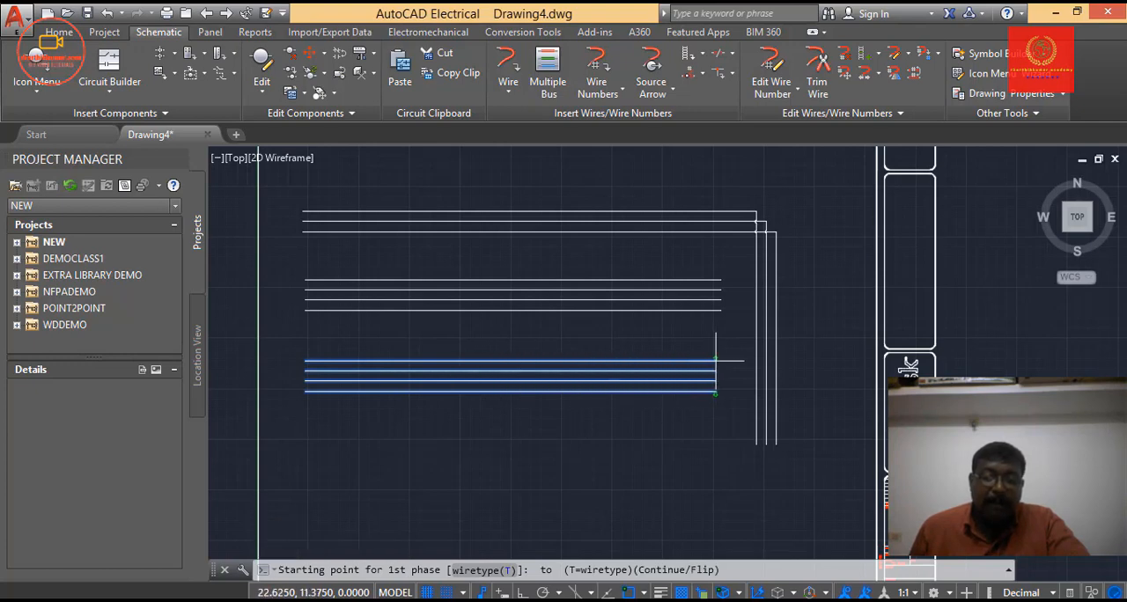
pyautogui.click(715, 361)
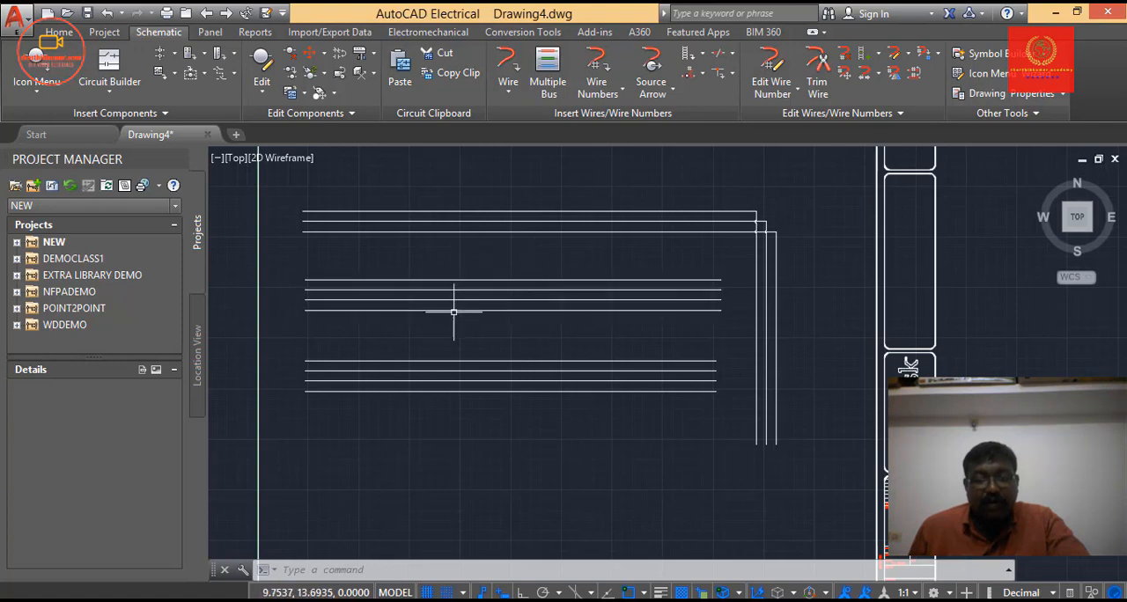
# Examine the individual wires of the upper four-wire bus by selecting three of them, and clear the selection.
pyautogui.scroll(3, 444, 279)
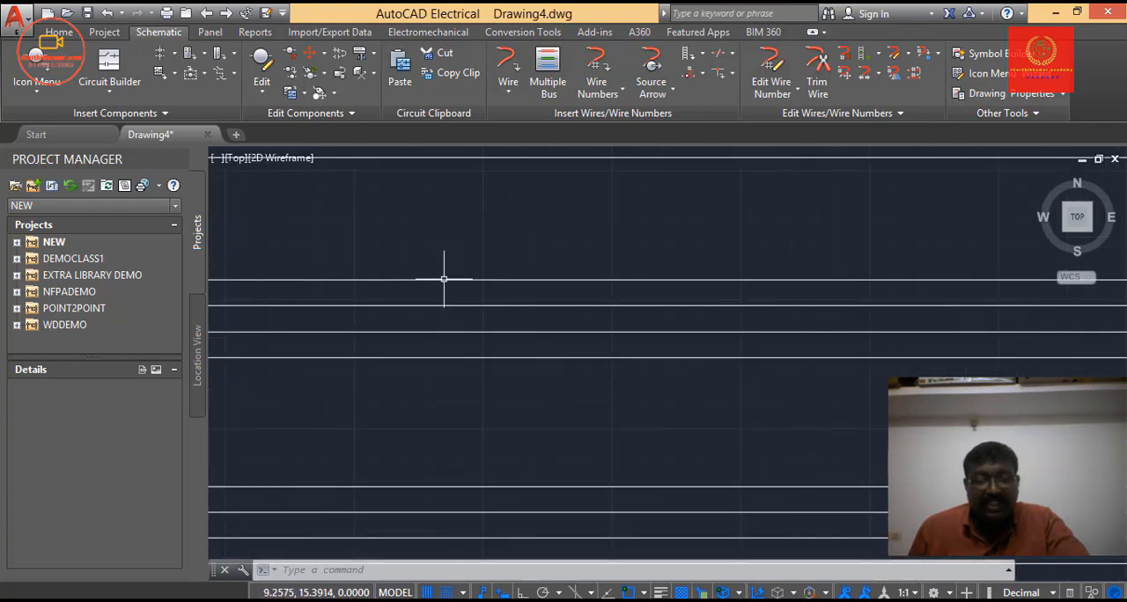
pyautogui.click(444, 279)
pyautogui.scroll(-2, 454, 319)
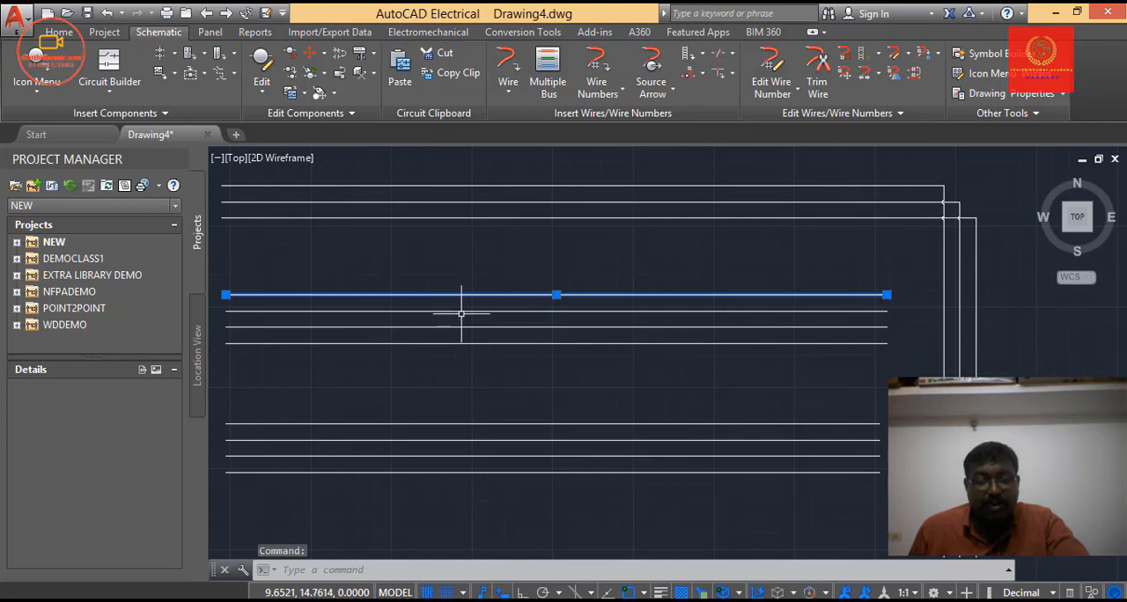
pyautogui.click(462, 311)
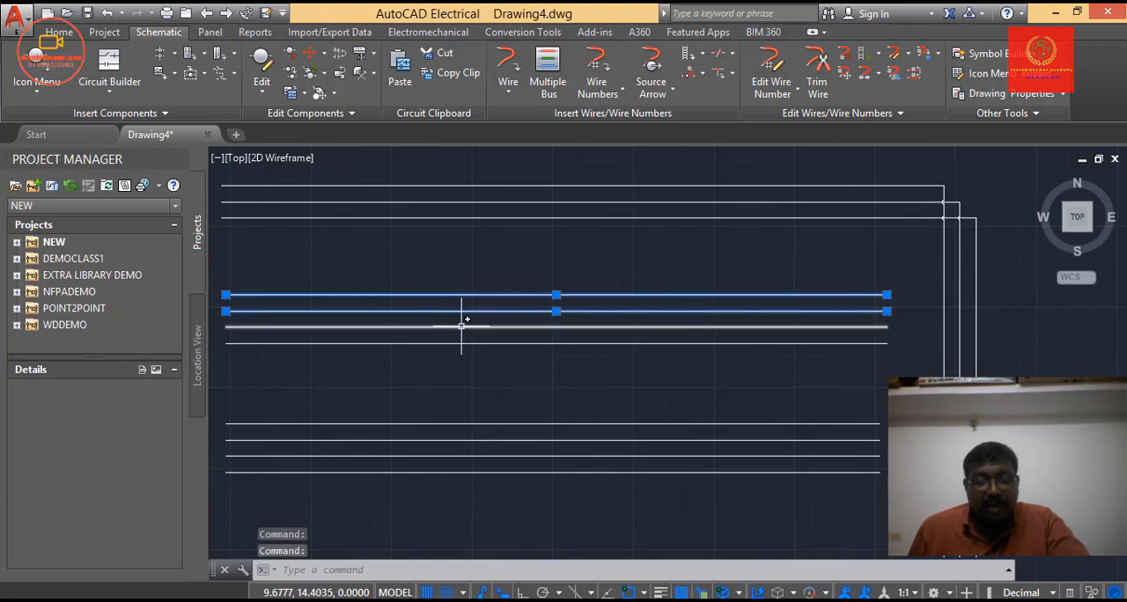
pyautogui.click(462, 327)
pyautogui.press('Escape')
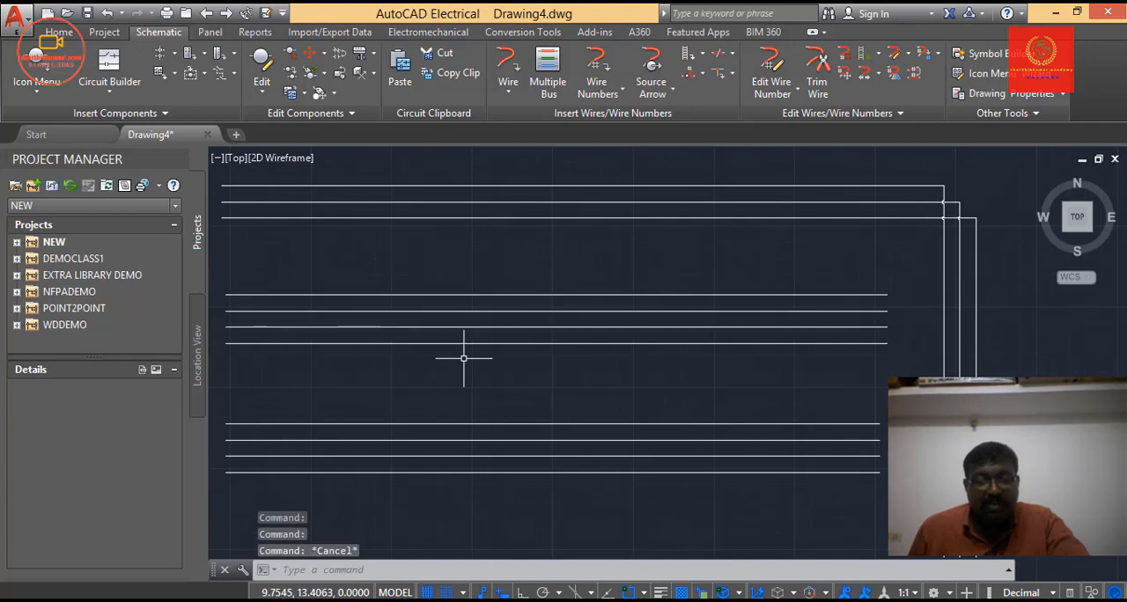
pyautogui.scroll(-2, 463, 358)
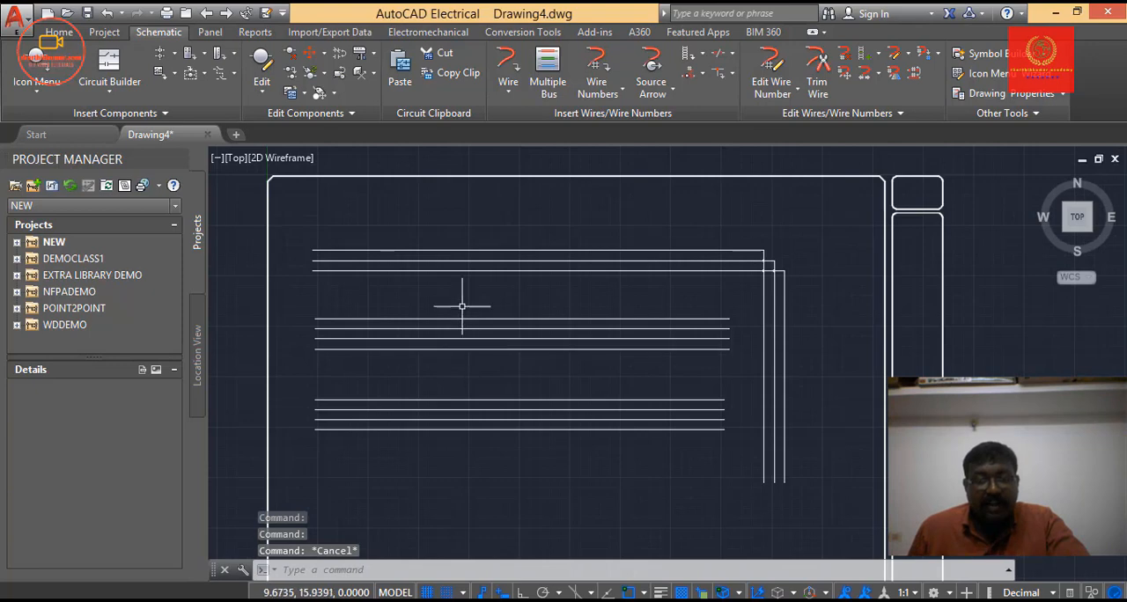
# Create a new drawing and draw a three-wire vertical bus, about 17 units long, from empty space near the left border.
pyautogui.hotkey('ctrl', 'n')
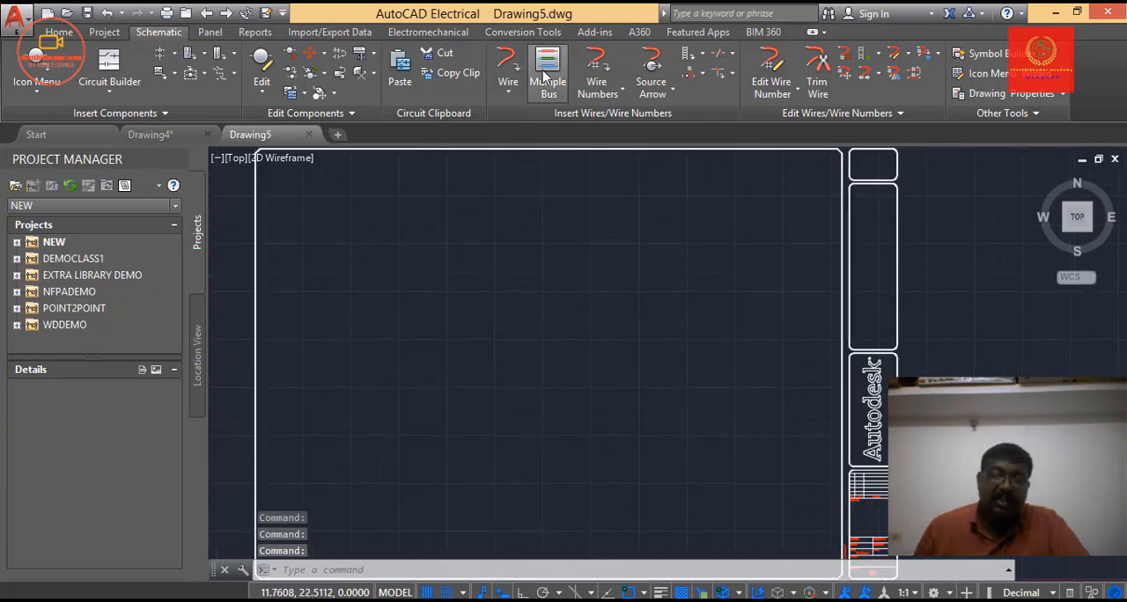
pyautogui.click(546, 75)
pyautogui.click(499, 394)
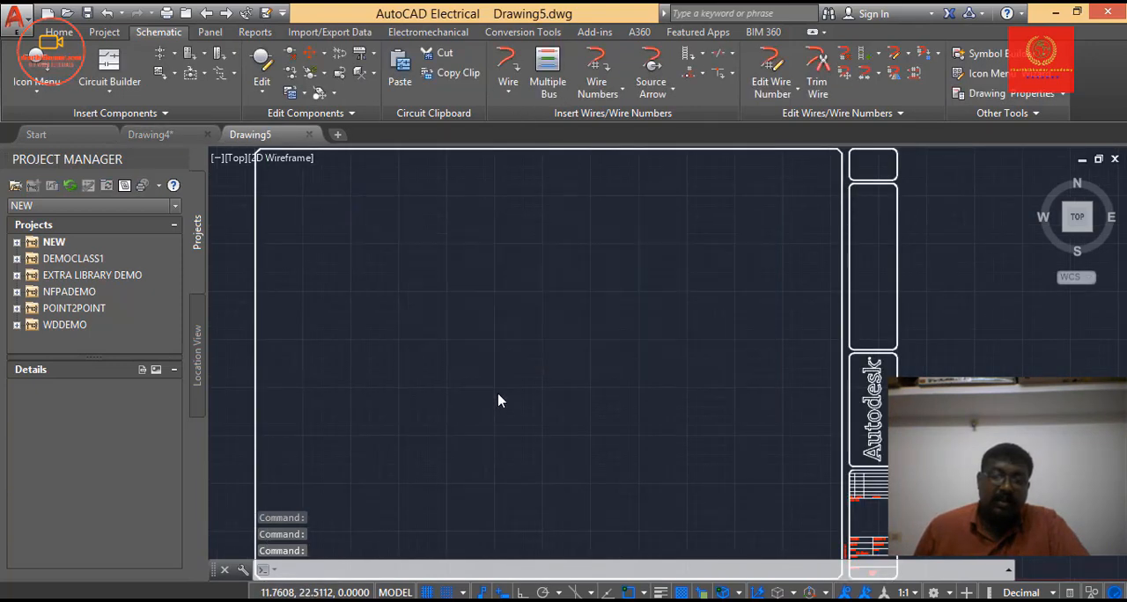
pyautogui.click(504, 364)
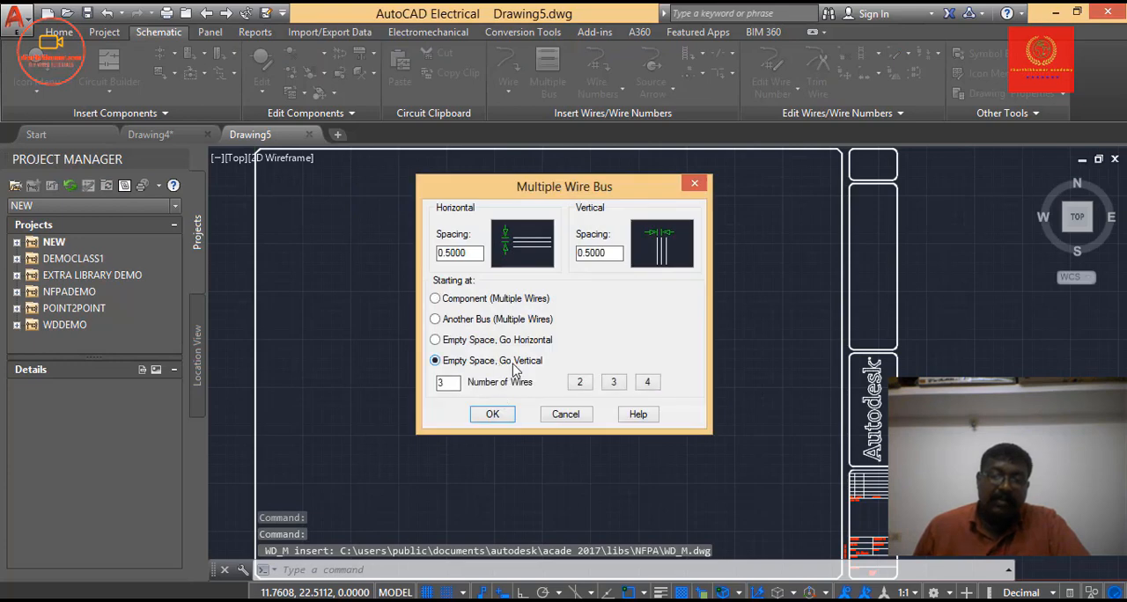
pyautogui.click(615, 388)
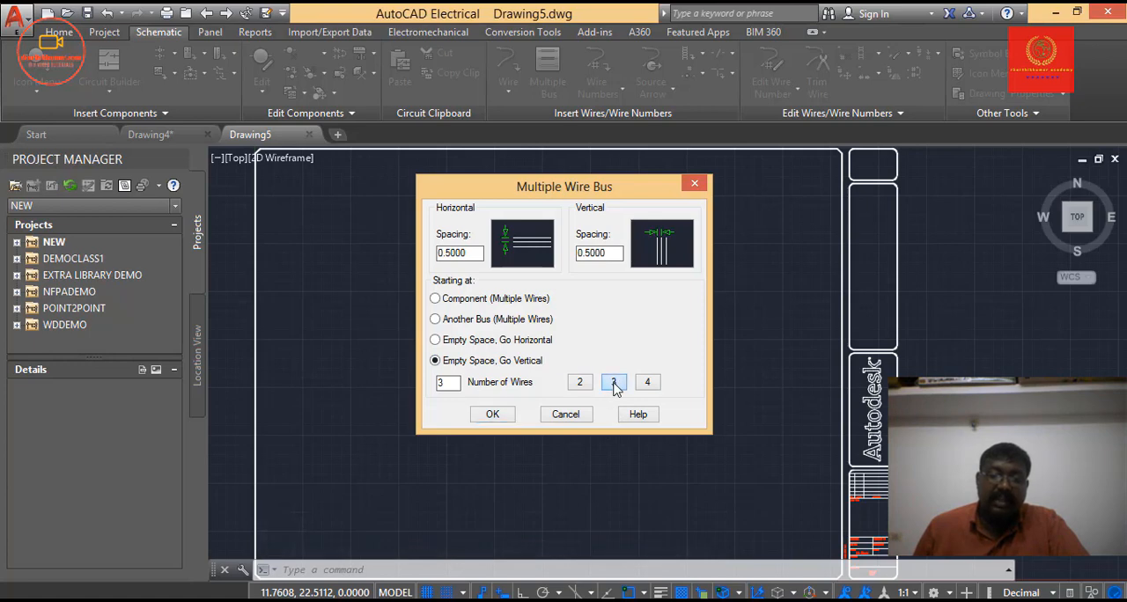
pyautogui.click(494, 415)
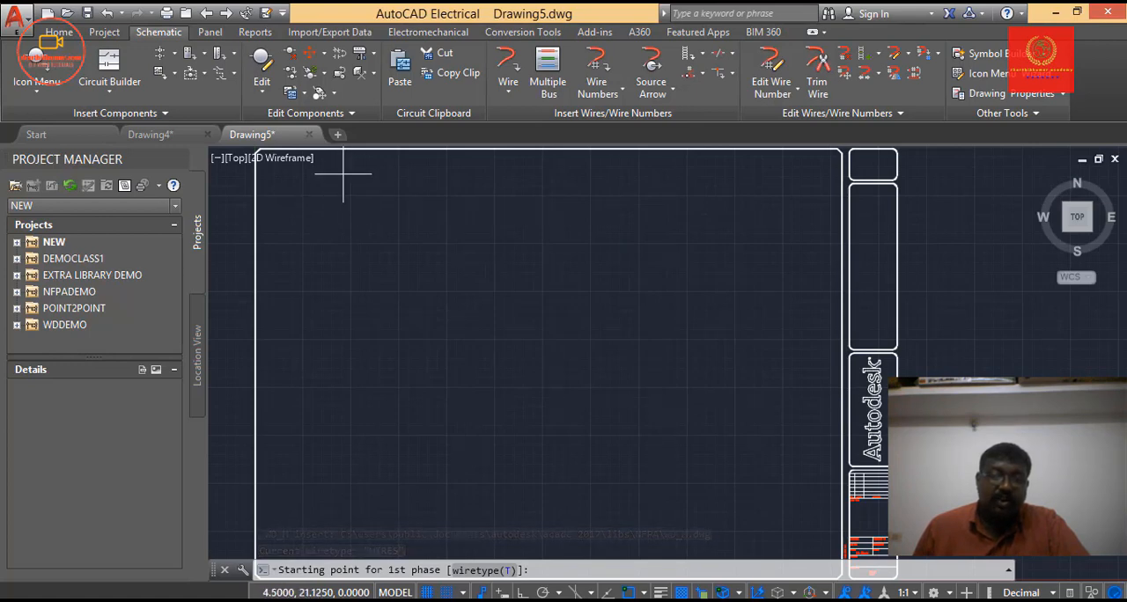
pyautogui.click(344, 175)
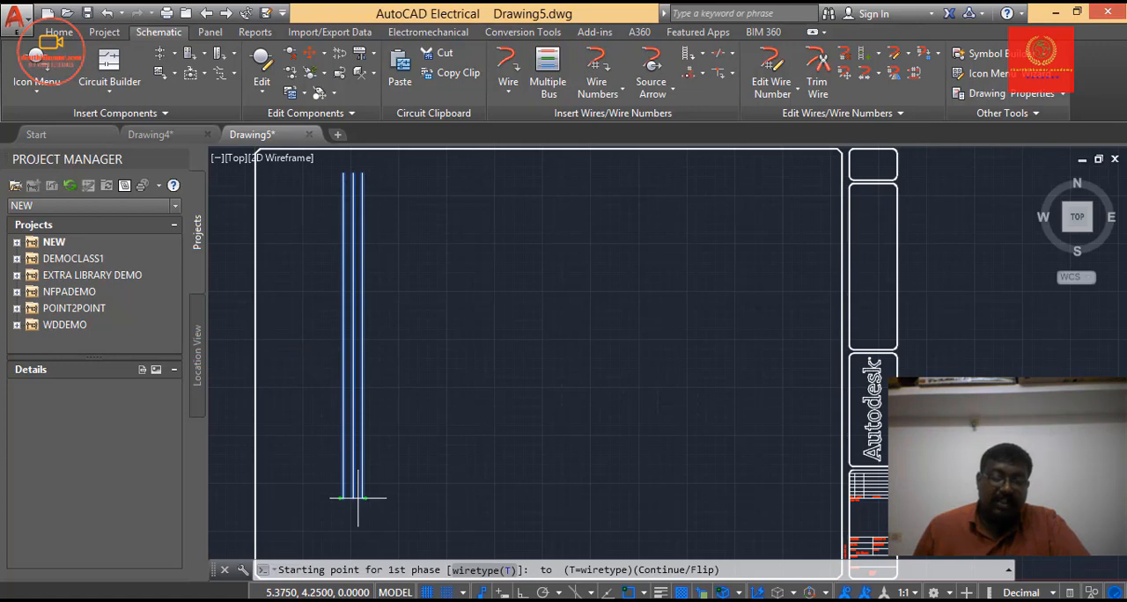
pyautogui.click(352, 499)
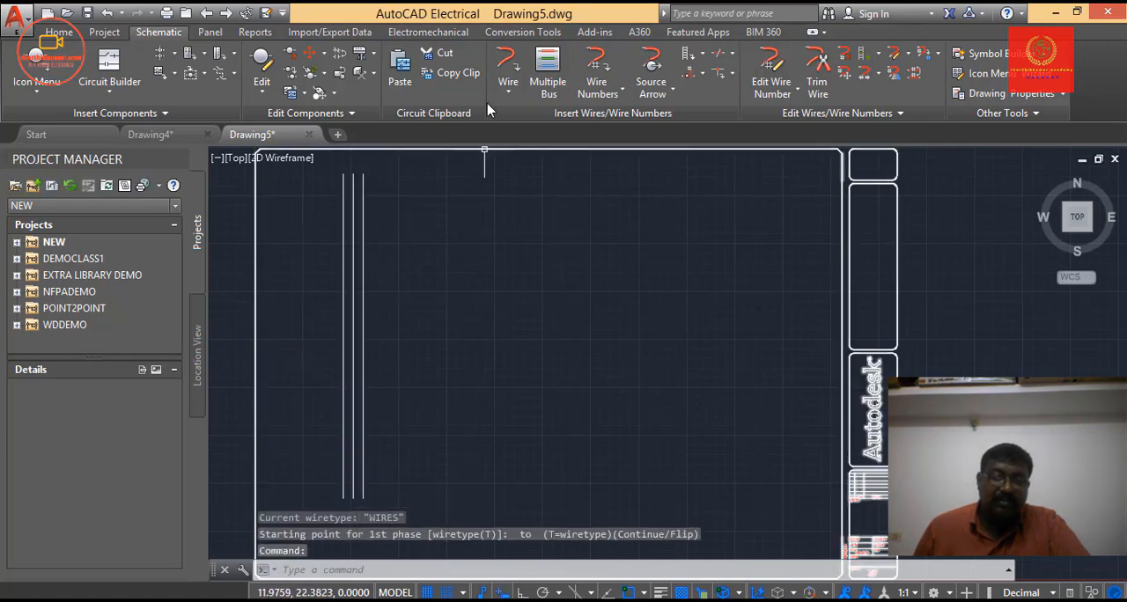
# Draw a four-wire vertical bus, about 16 units long, from empty space to the right of the three-wire bus.
pyautogui.click(550, 81)
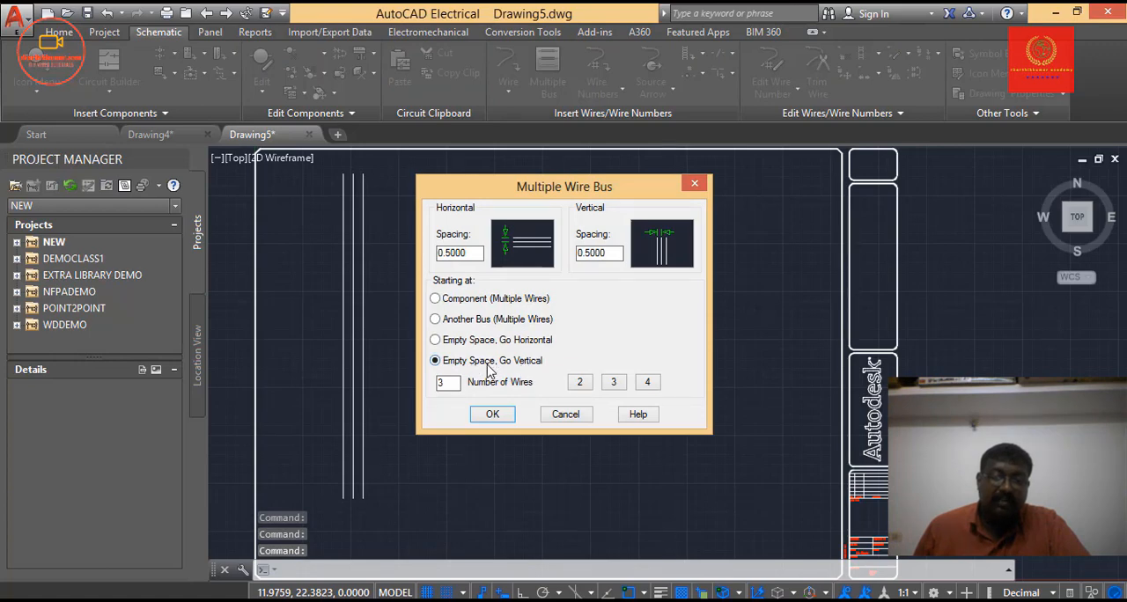
pyautogui.click(645, 384)
pyautogui.click(503, 417)
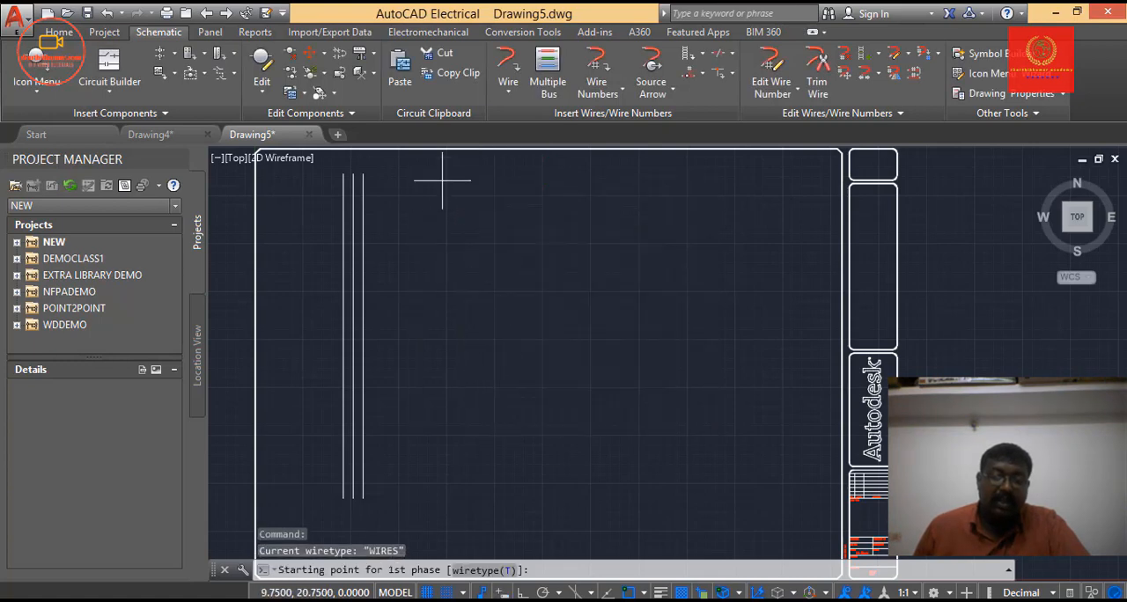
pyautogui.click(443, 174)
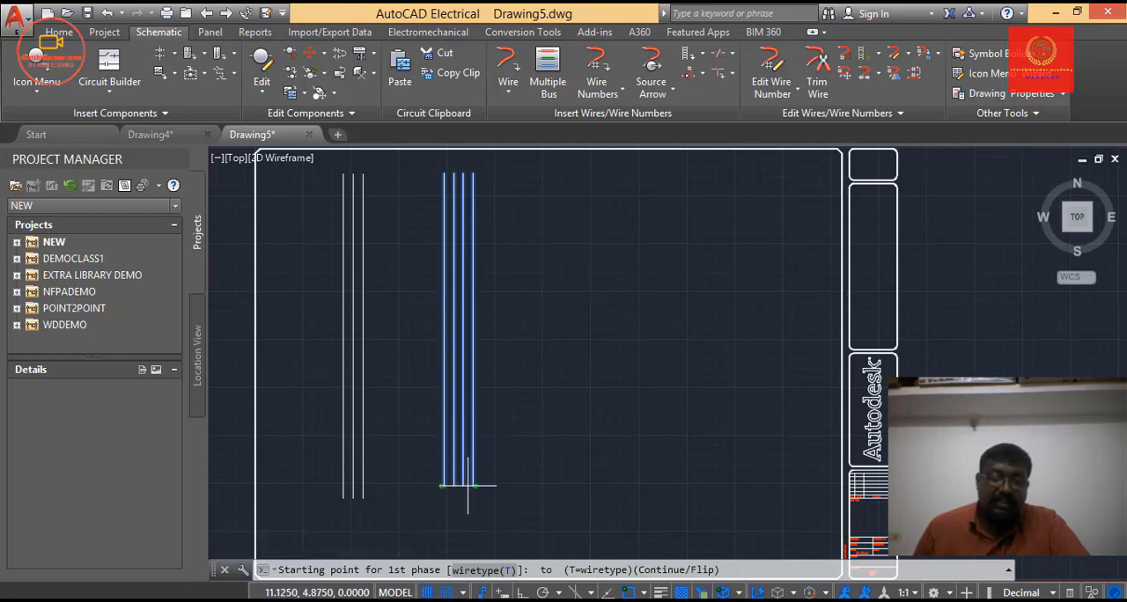
pyautogui.click(467, 485)
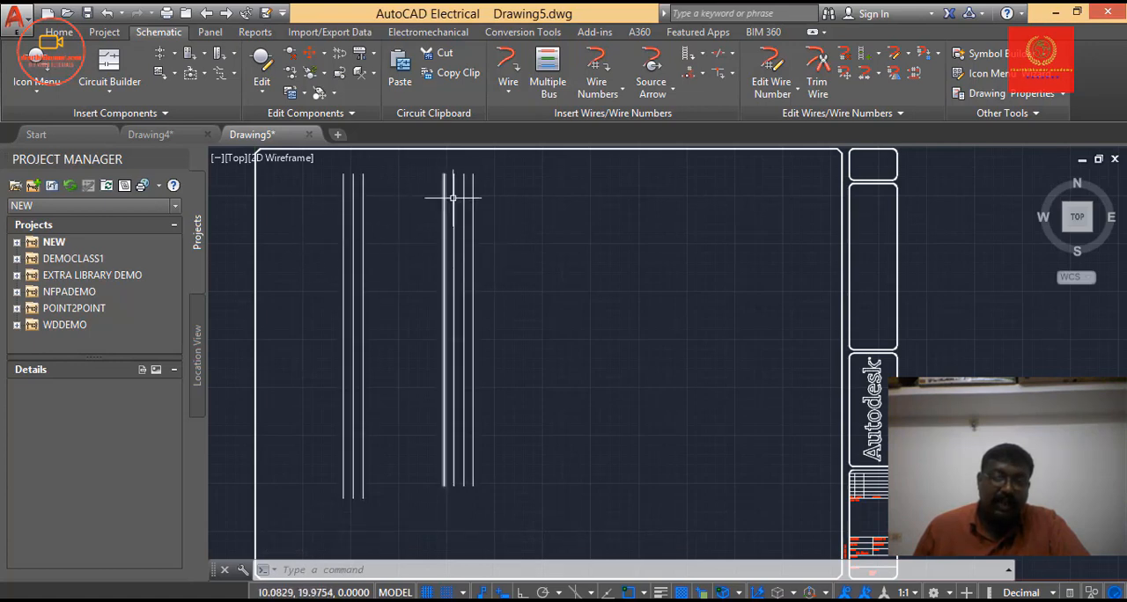
# Branch a three-wire horizontal bus off the three-wire vertical bus near its upper end, extending about 2.5 units beyond its rightmost wire.
pyautogui.click(545, 74)
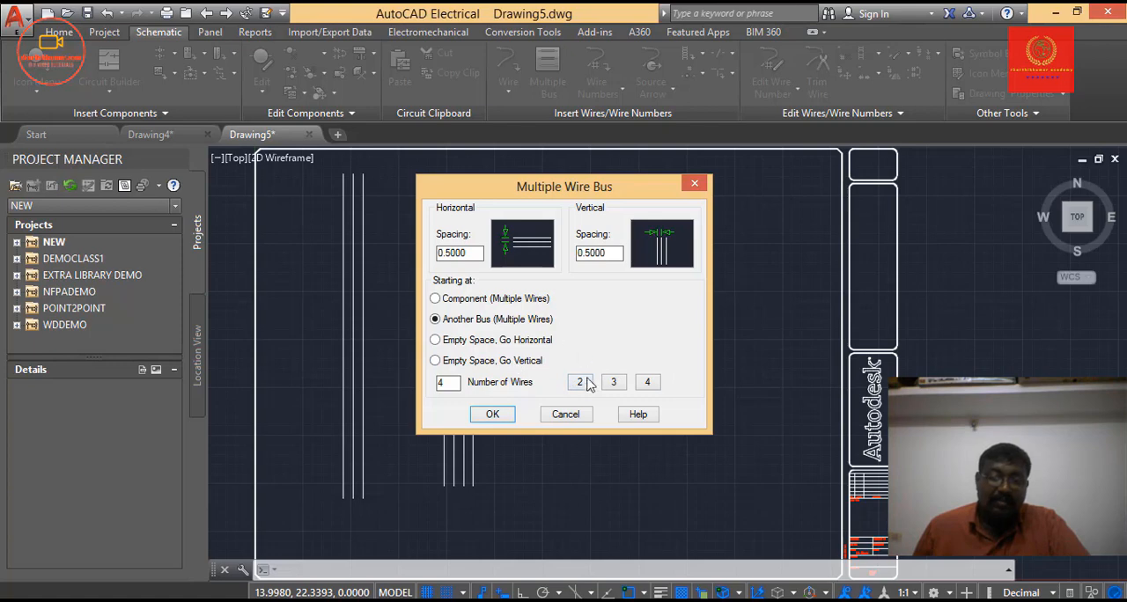
pyautogui.click(614, 385)
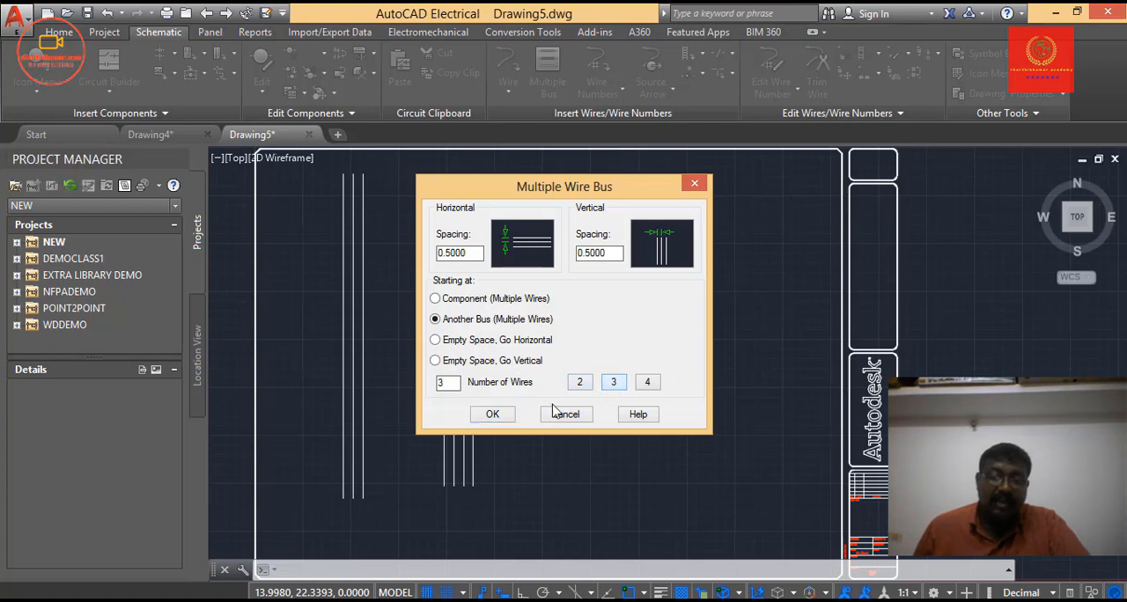
pyautogui.click(495, 416)
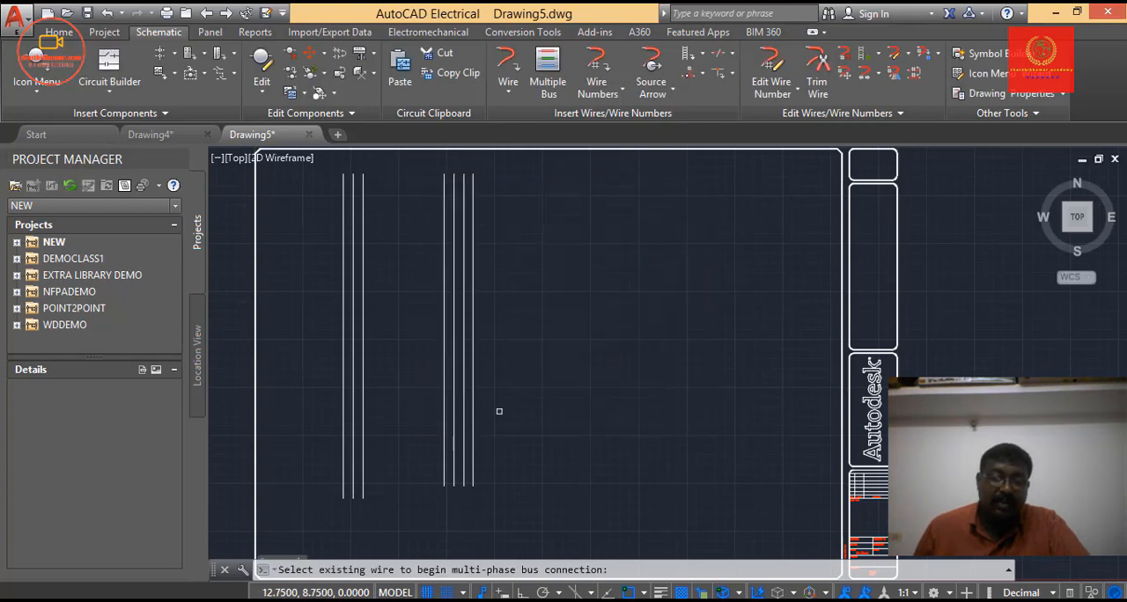
pyautogui.click(362, 212)
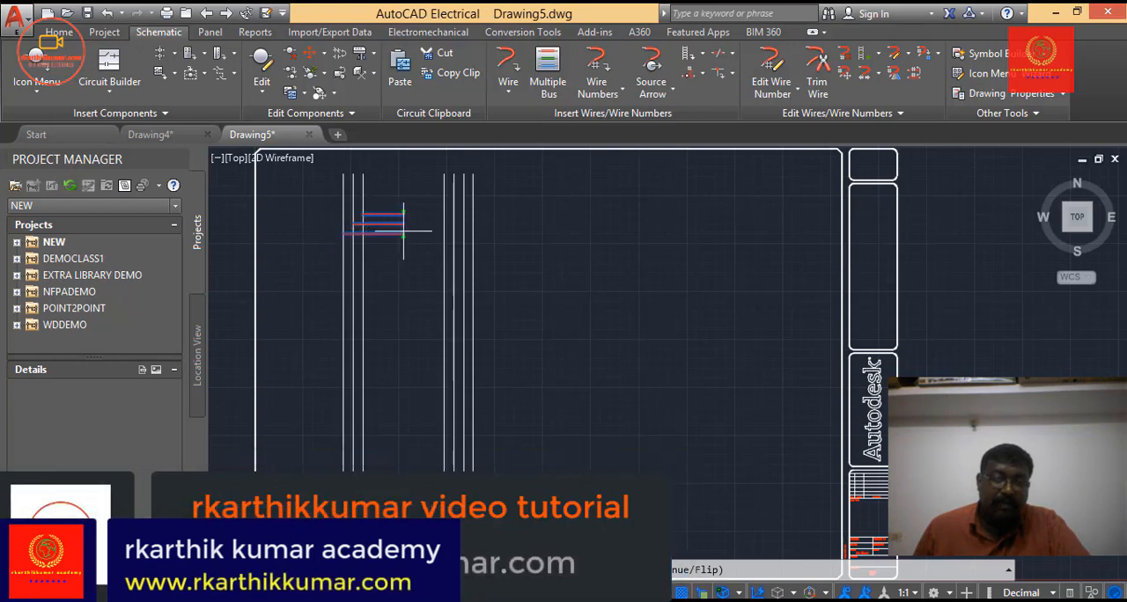
pyautogui.click(413, 231)
# Examine the connection dots and crossing loops where the three-wire branch meets the vertical bus.
pyautogui.scroll(2, 371, 262)
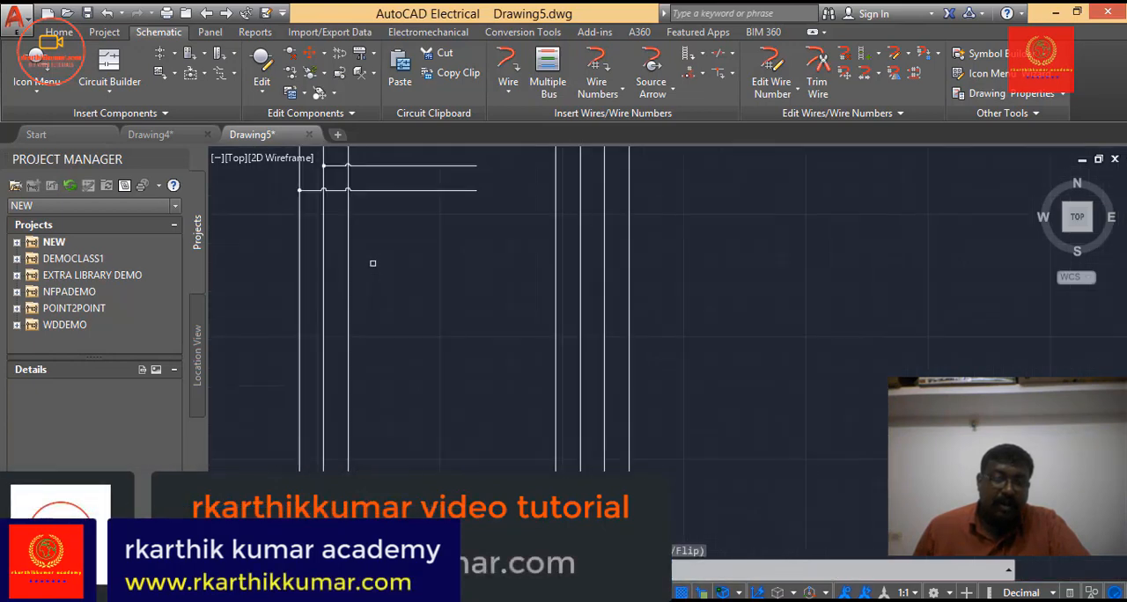
pyautogui.rightClick(453, 266)
pyautogui.click(487, 403)
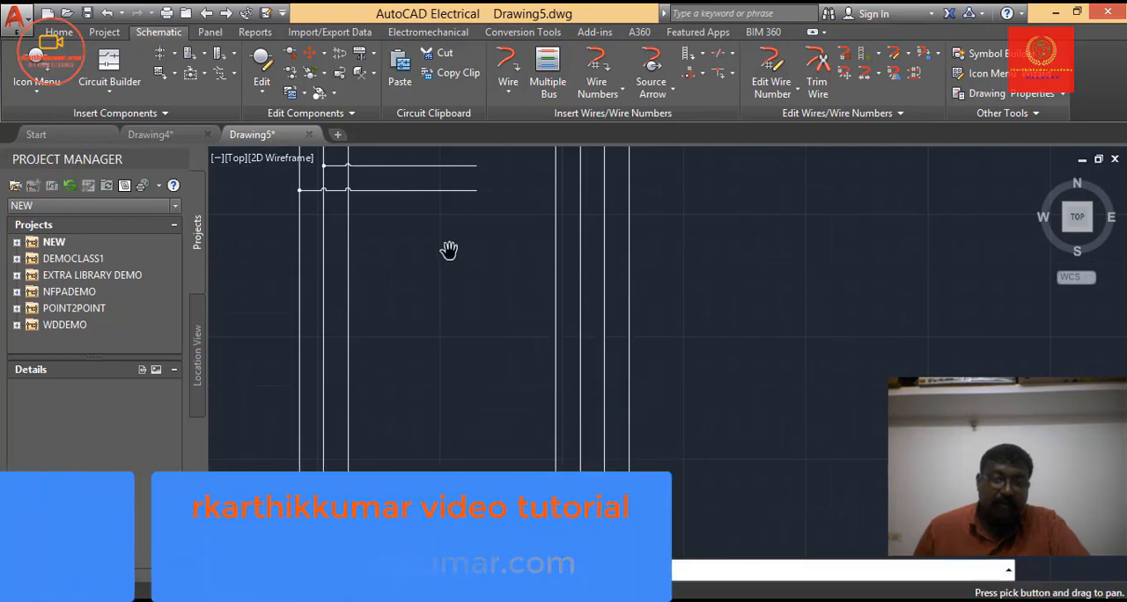
pyautogui.moveTo(448, 249); pyautogui.dragTo(475, 360)
pyautogui.scroll(-1, 469, 254)
pyautogui.rightClick(469, 245)
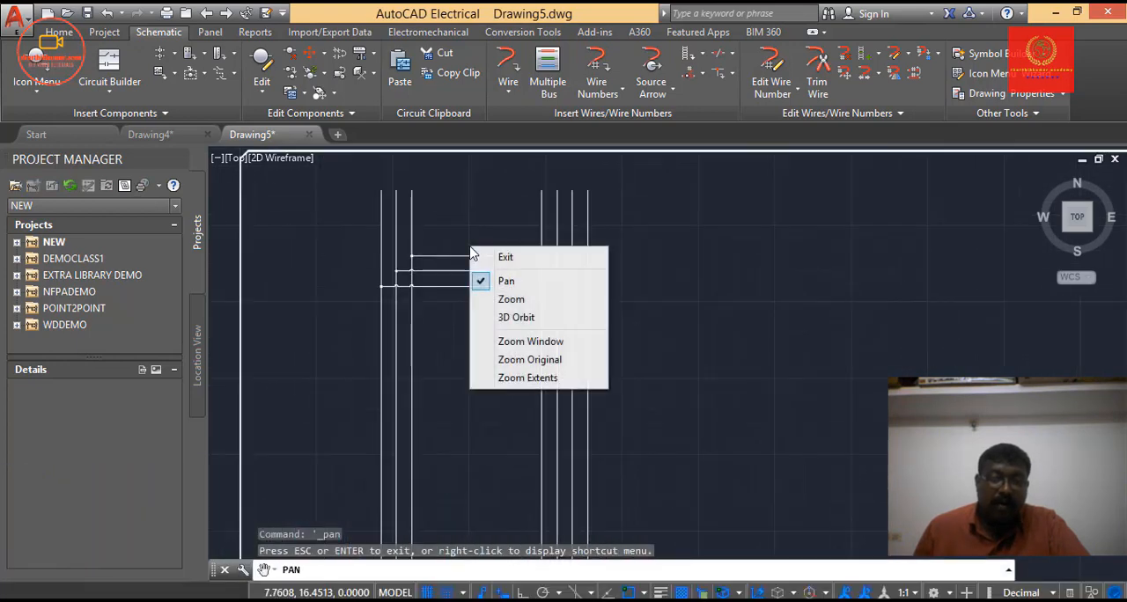
pyautogui.click(497, 255)
pyautogui.scroll(2, 449, 252)
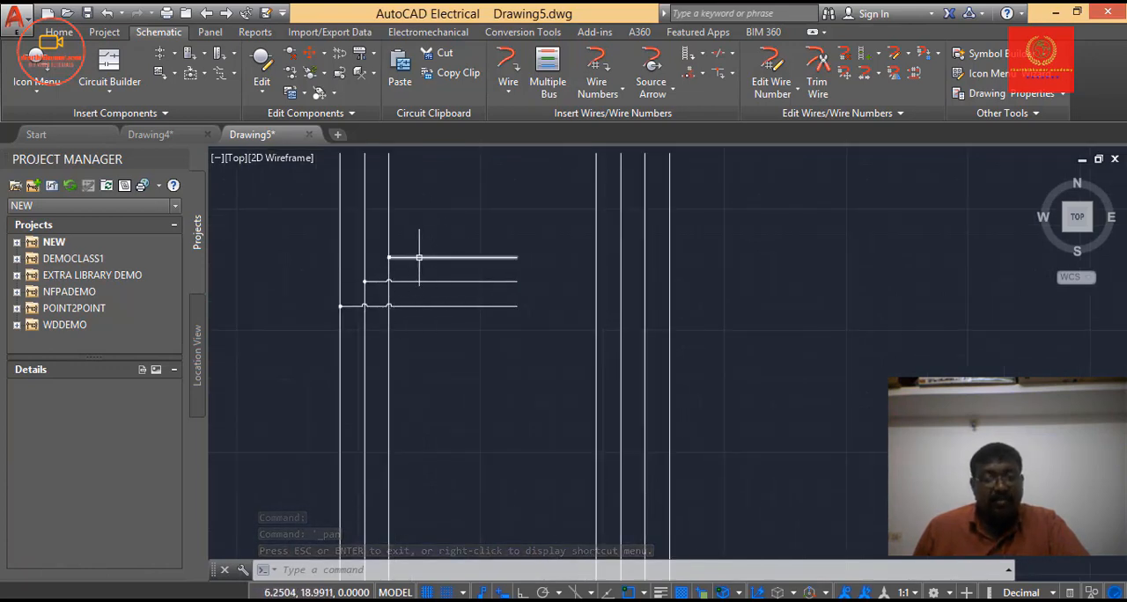
# Branch a four-wire horizontal bus to the right off the four-wire vertical bus, about 7 units long from its leftmost wire.
pyautogui.click(546, 88)
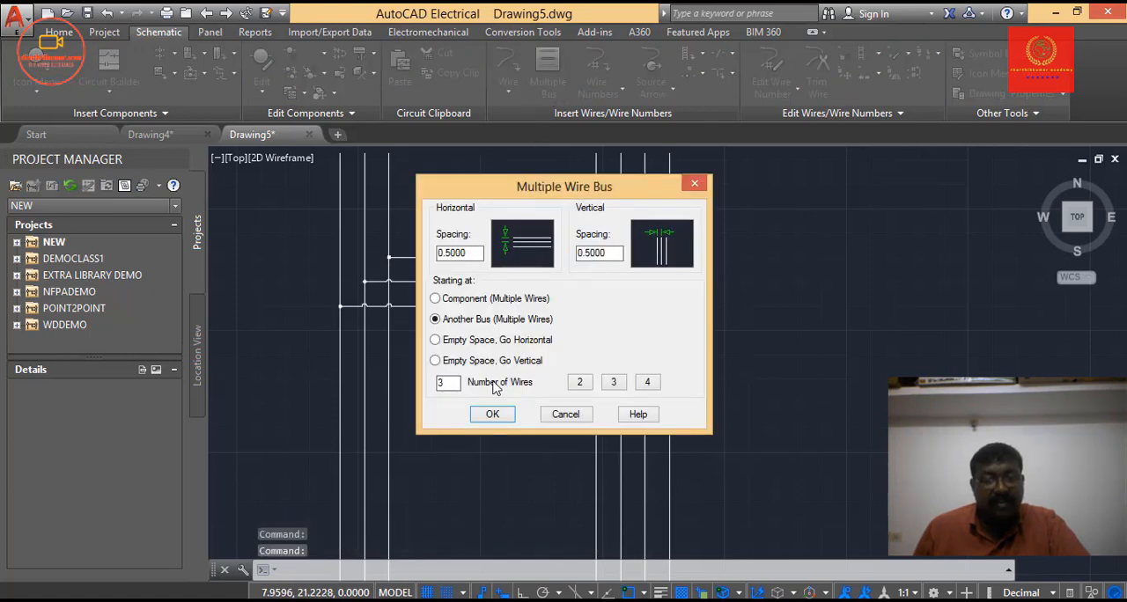
pyautogui.click(648, 384)
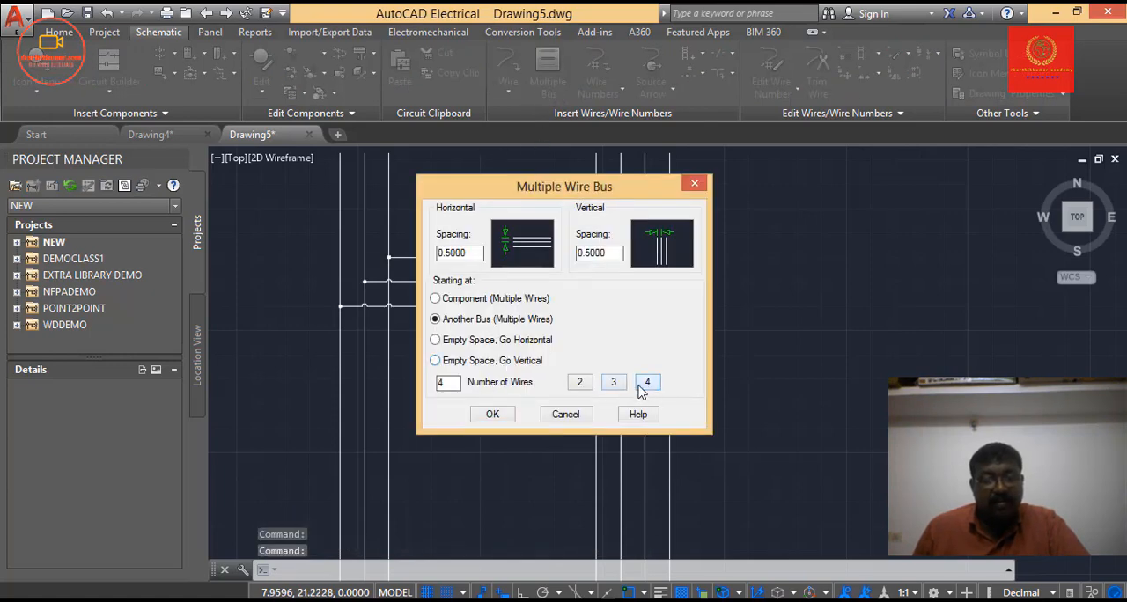
pyautogui.click(503, 415)
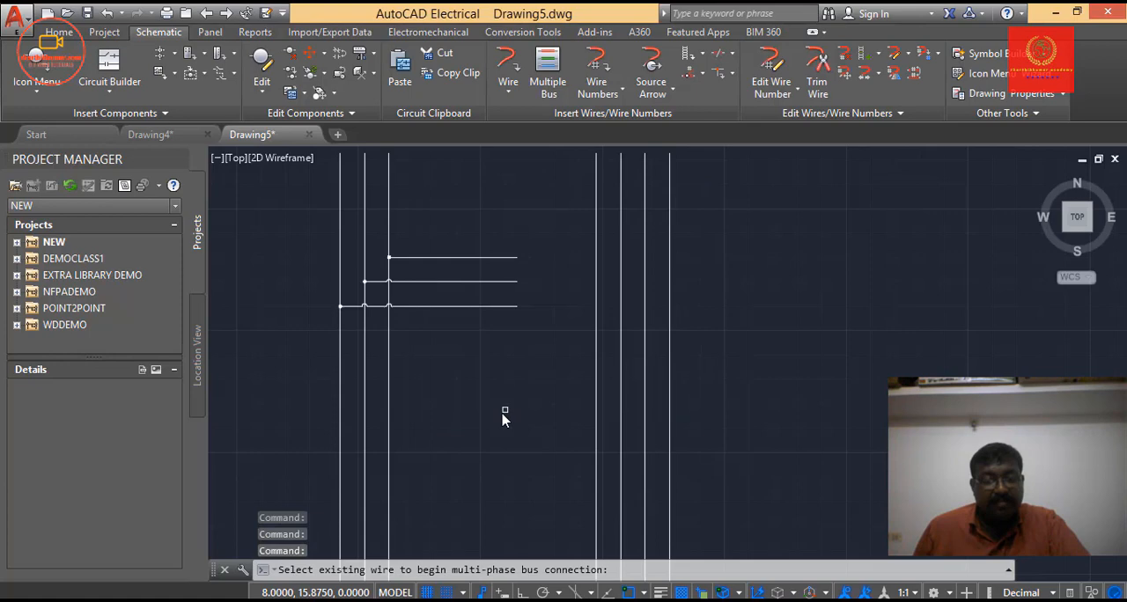
pyautogui.click(597, 239)
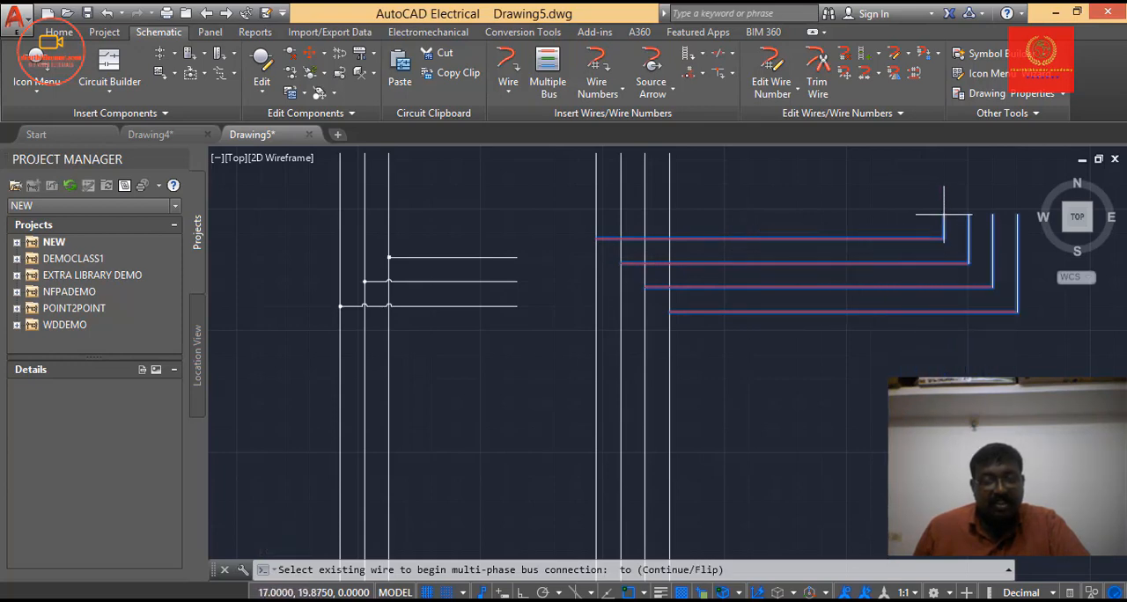
pyautogui.click(925, 282)
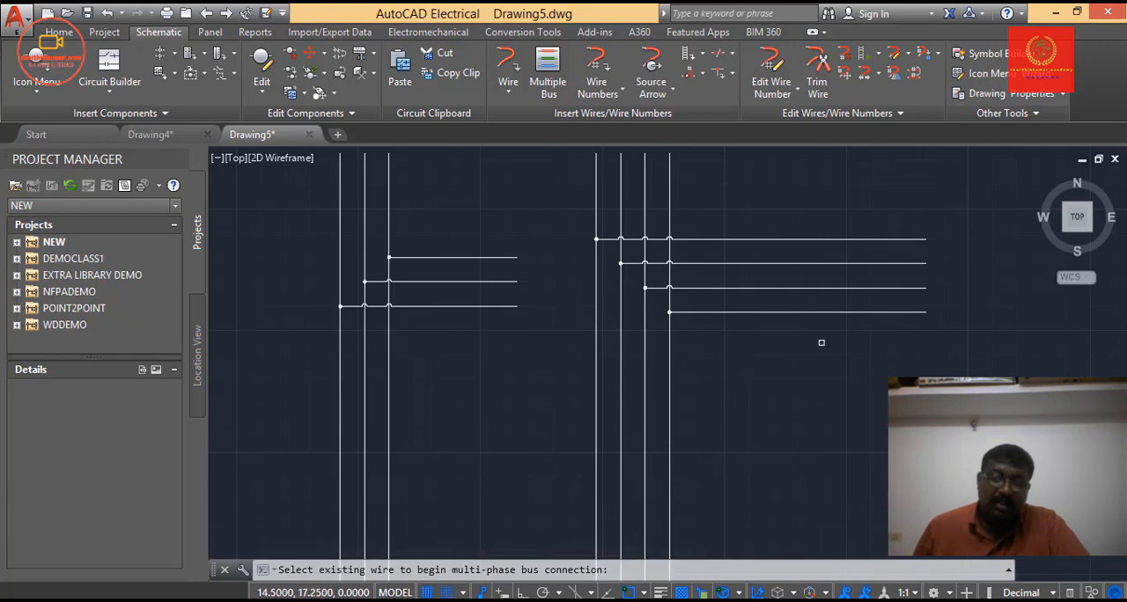
# Restart the Multiple Bus command with Component (Multiple Wires) as the starting point.
pyautogui.scroll(-2, 822, 342)
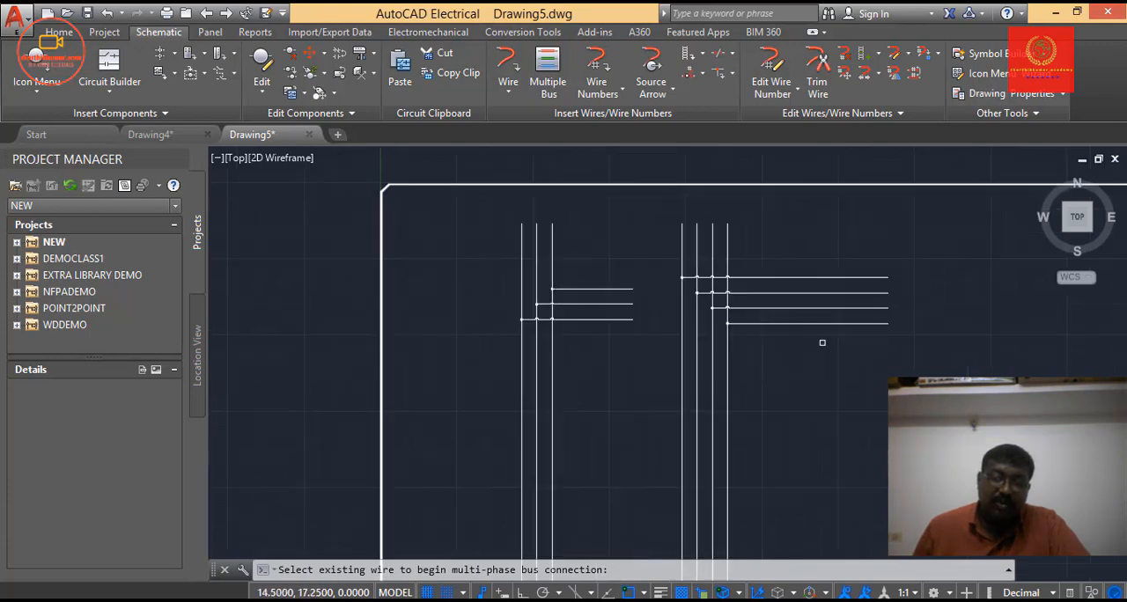
pyautogui.click(564, 98)
pyautogui.click(525, 298)
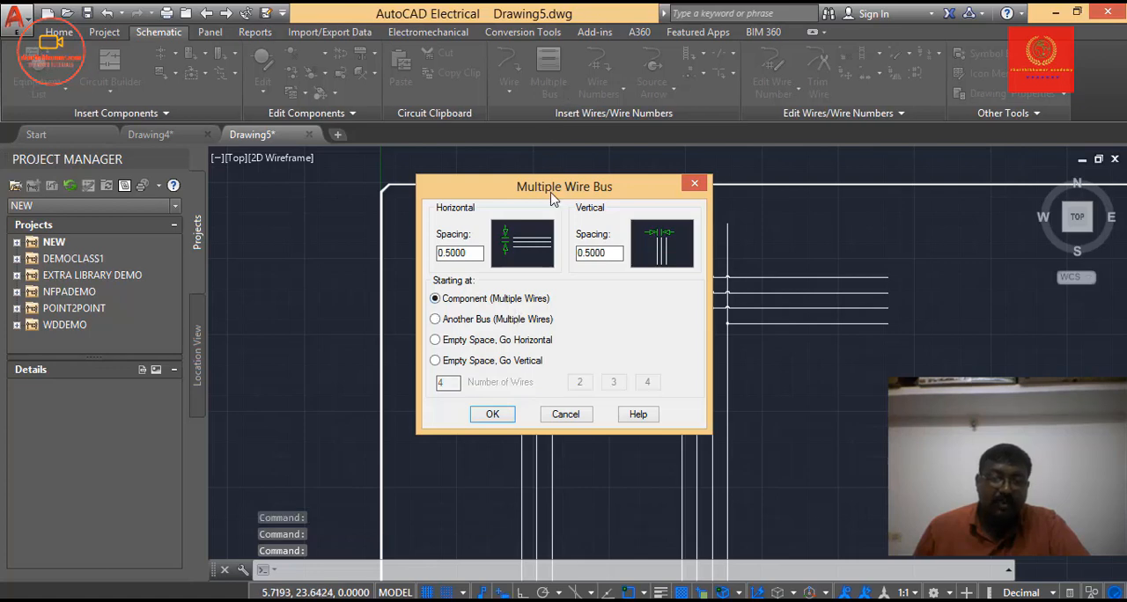